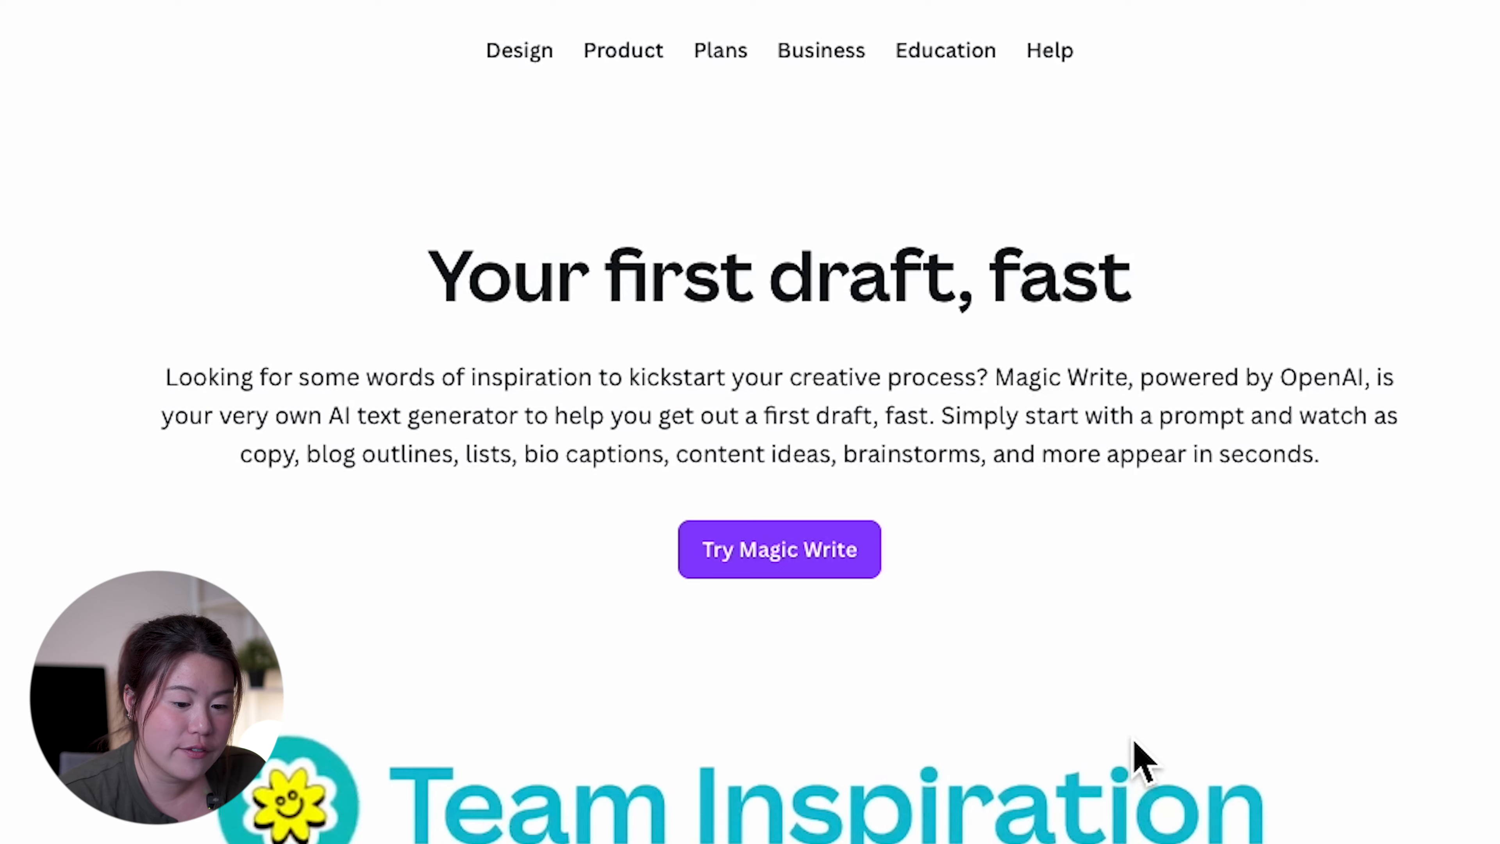
Read through the Magic Write product page's sections on content generation and docs
{"action": "scroll", "coordinate": [821, 436], "scroll_direction": "down", "scroll_amount": 10}
{"action": "scroll", "coordinate": [822, 430], "scroll_direction": "down", "scroll_amount": 3}
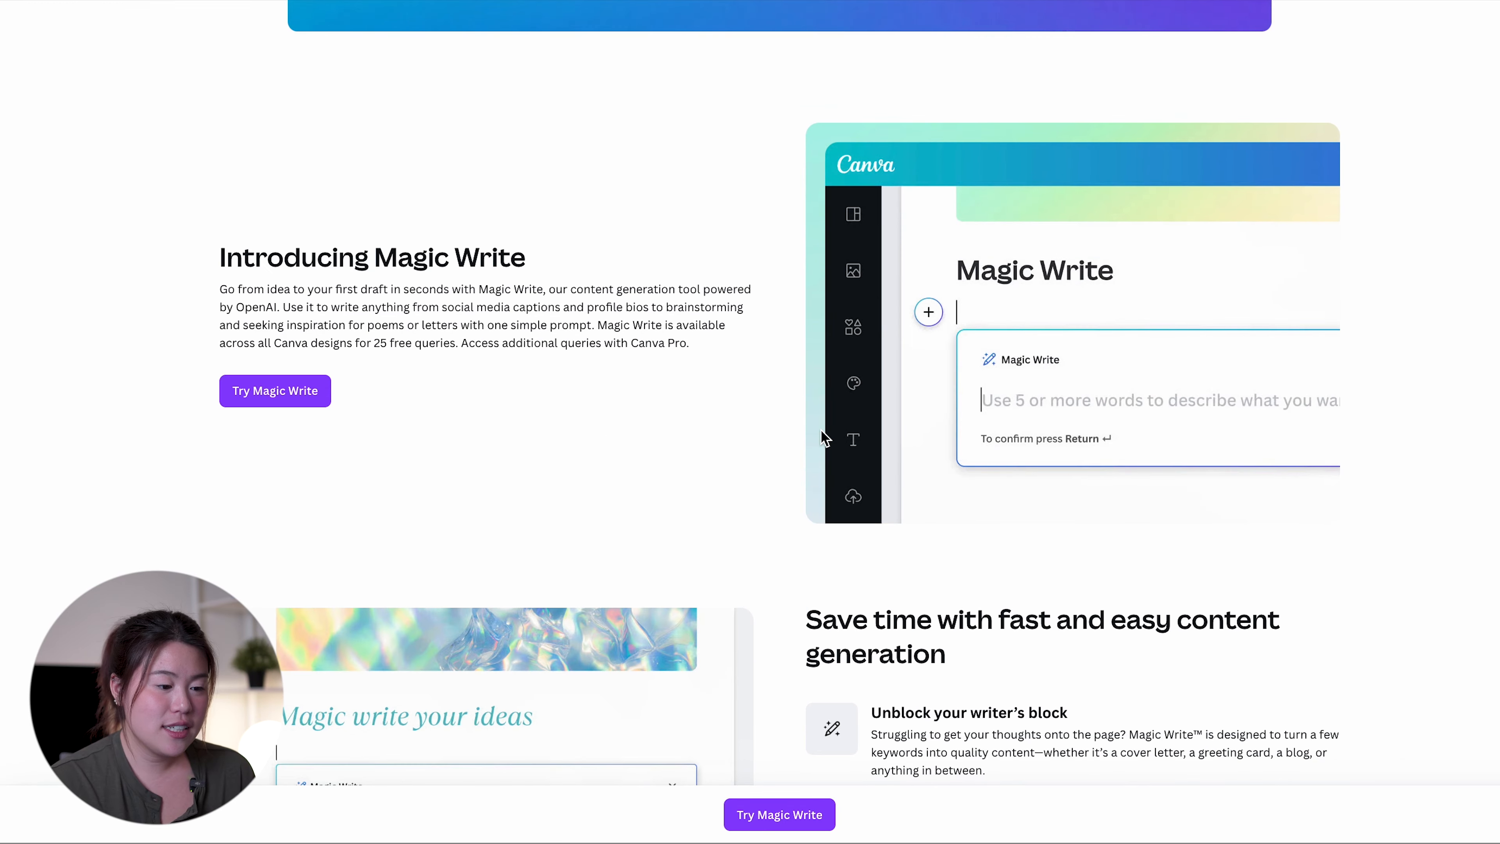
{"action": "scroll", "coordinate": [602, 315], "scroll_direction": "down", "scroll_amount": 9}
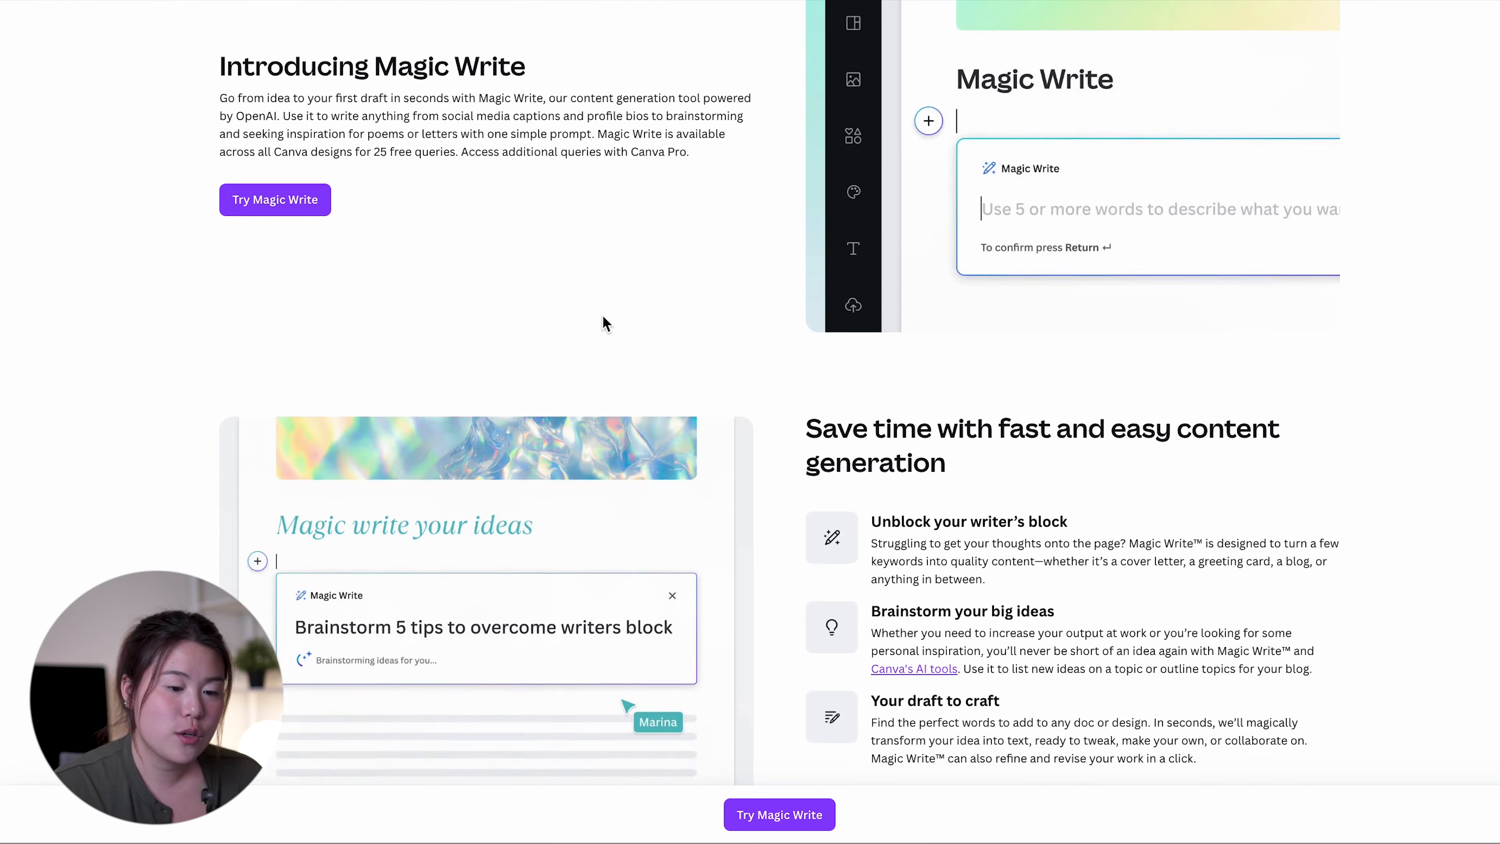
{"action": "scroll", "coordinate": [691, 334], "scroll_direction": "down", "scroll_amount": 1}
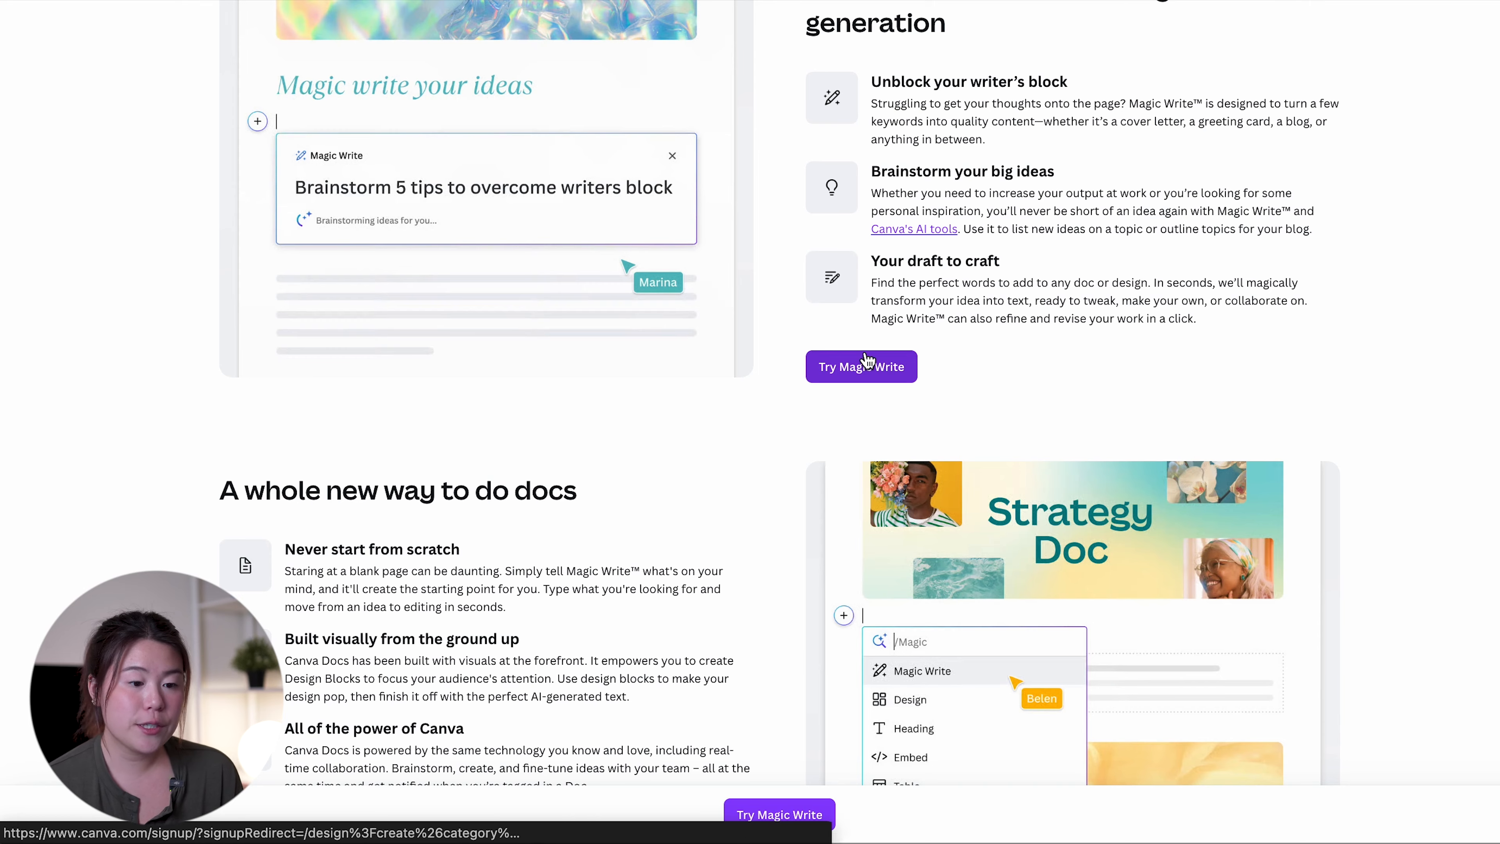
{"action": "scroll", "coordinate": [867, 359], "scroll_direction": "down", "scroll_amount": 1}
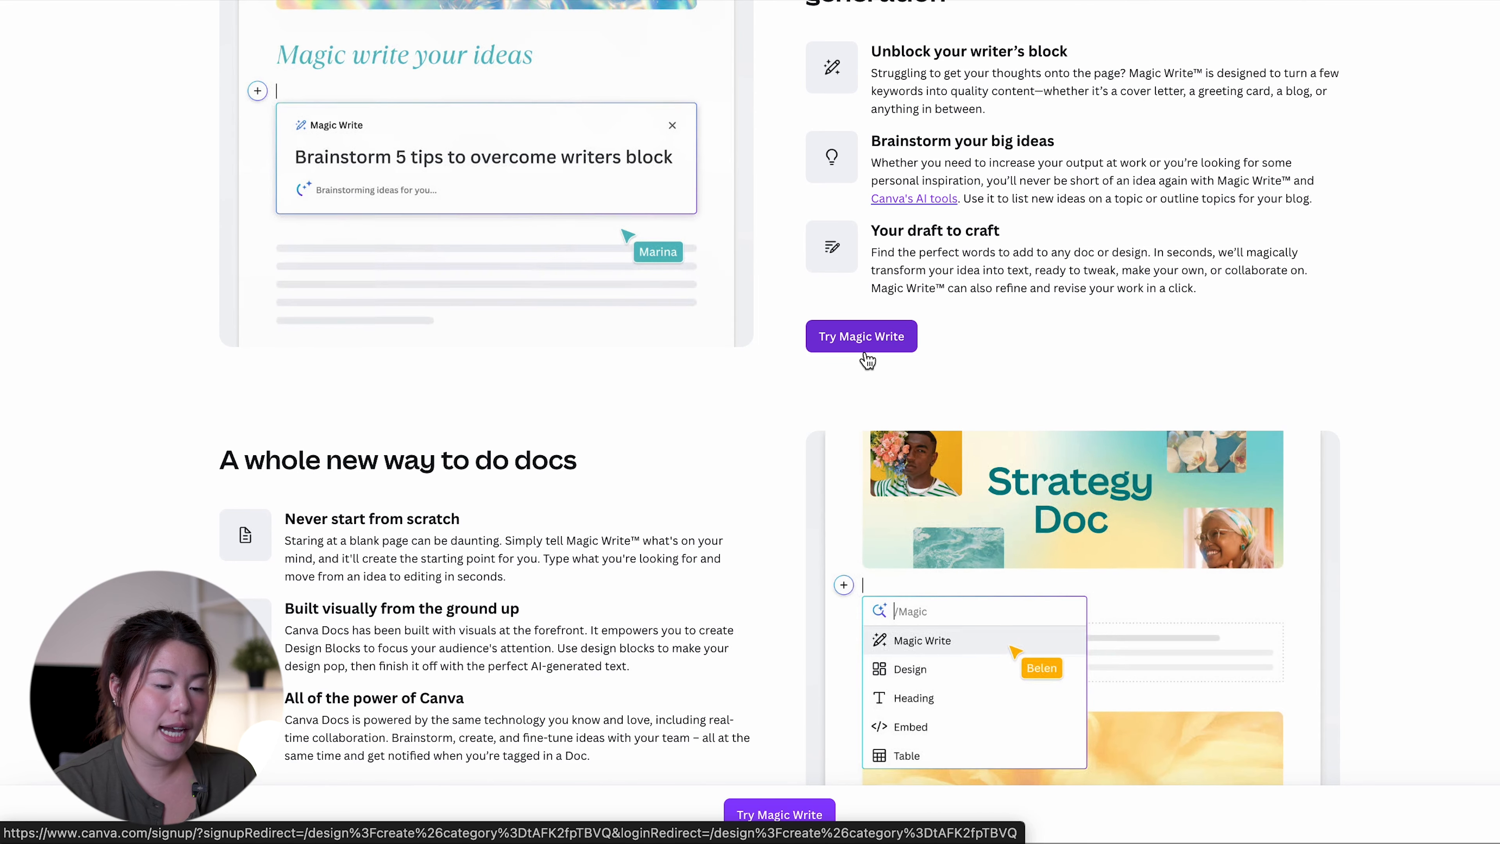
{"action": "scroll", "coordinate": [867, 360], "scroll_direction": "down", "scroll_amount": 1}
{"action": "scroll", "coordinate": [867, 359], "scroll_direction": "down", "scroll_amount": 1}
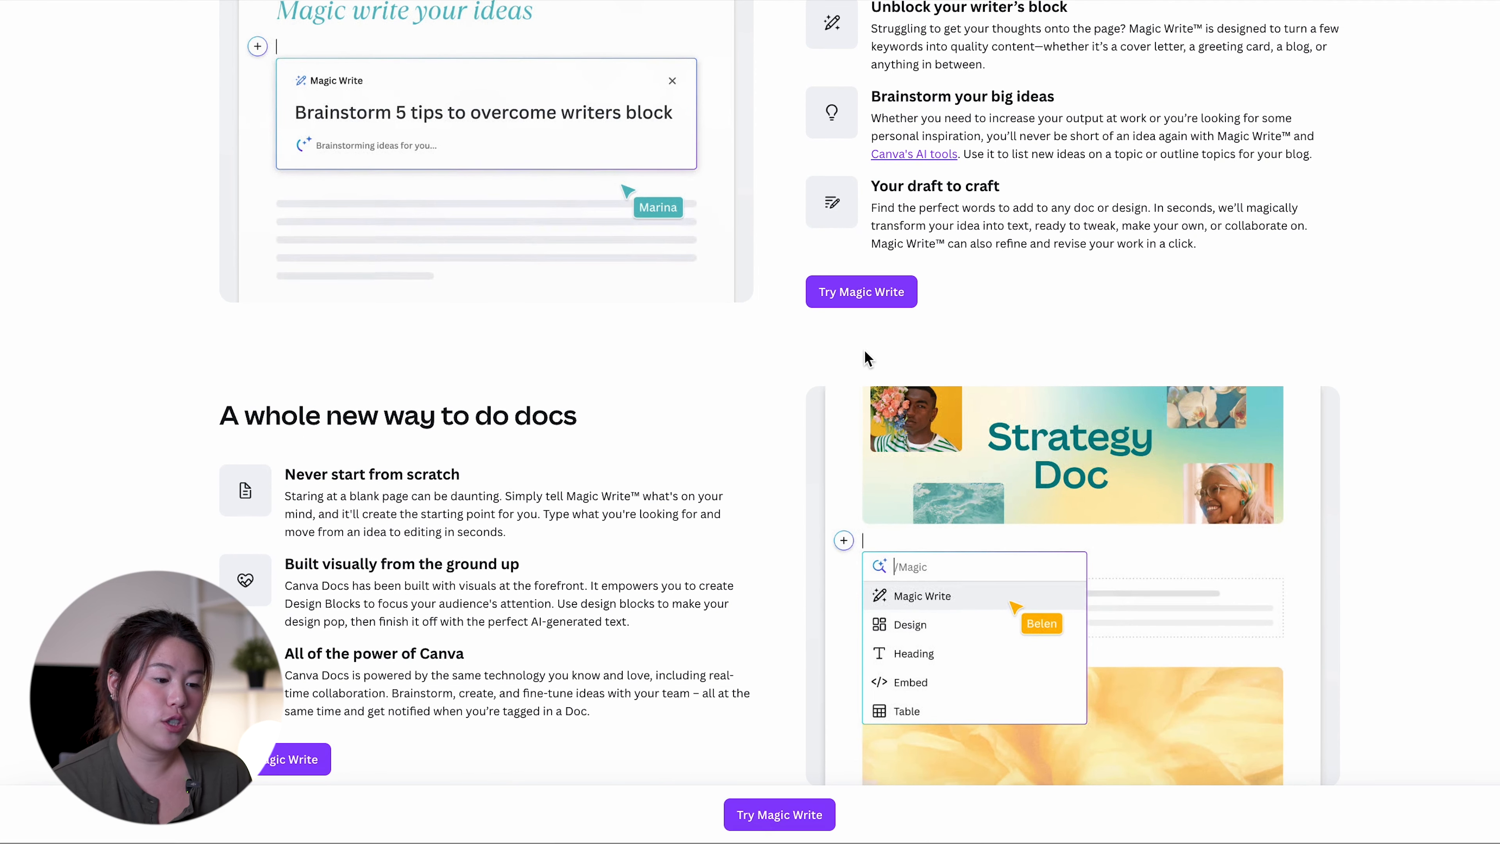
{"action": "scroll", "coordinate": [640, 325], "scroll_direction": "down", "scroll_amount": 2}
{"action": "scroll", "coordinate": [642, 324], "scroll_direction": "down", "scroll_amount": 1}
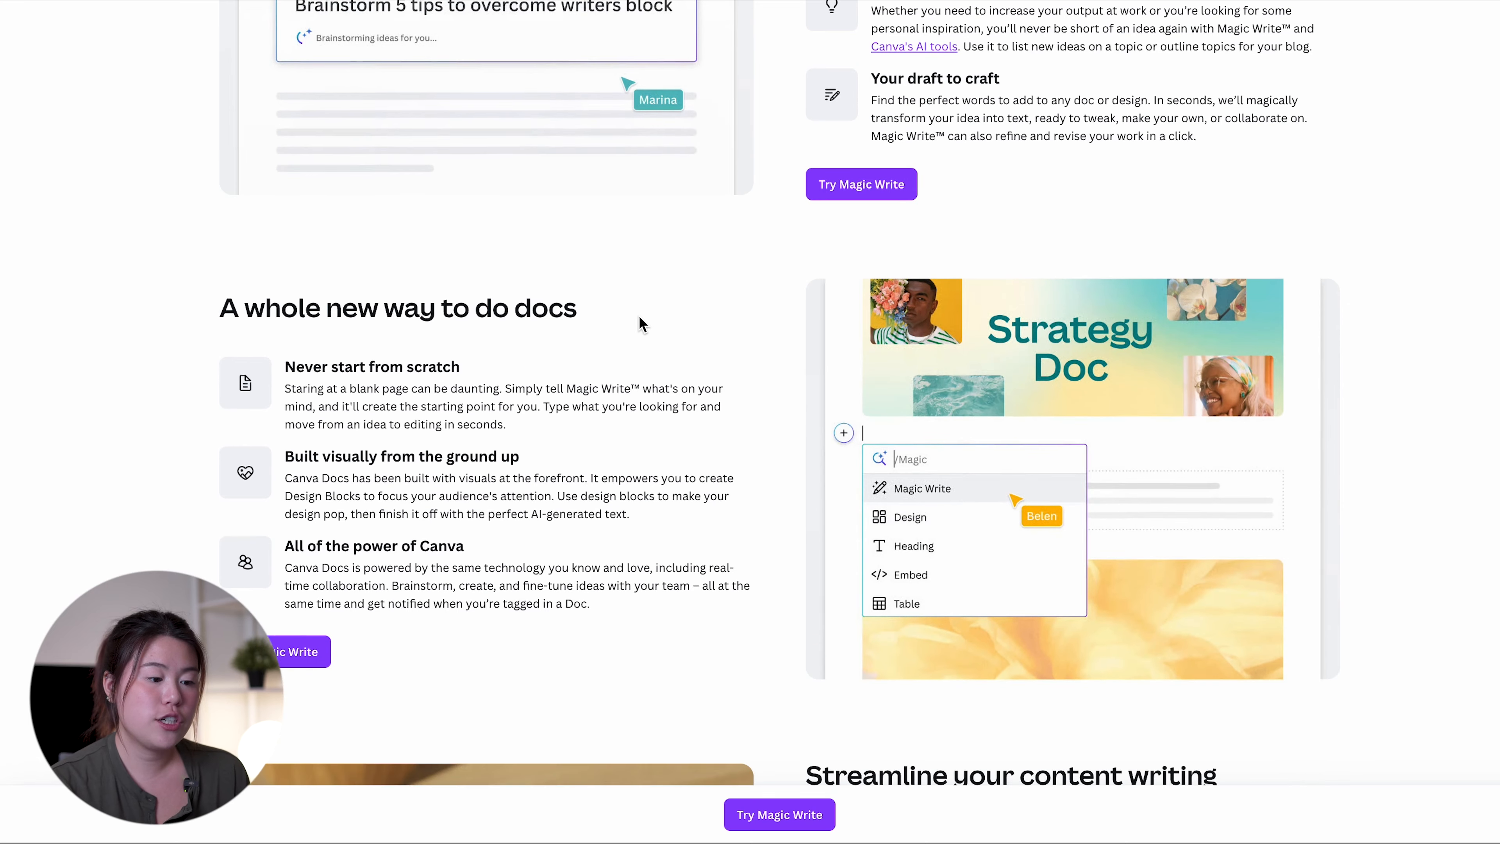
{"action": "scroll", "coordinate": [643, 325], "scroll_direction": "down", "scroll_amount": 1}
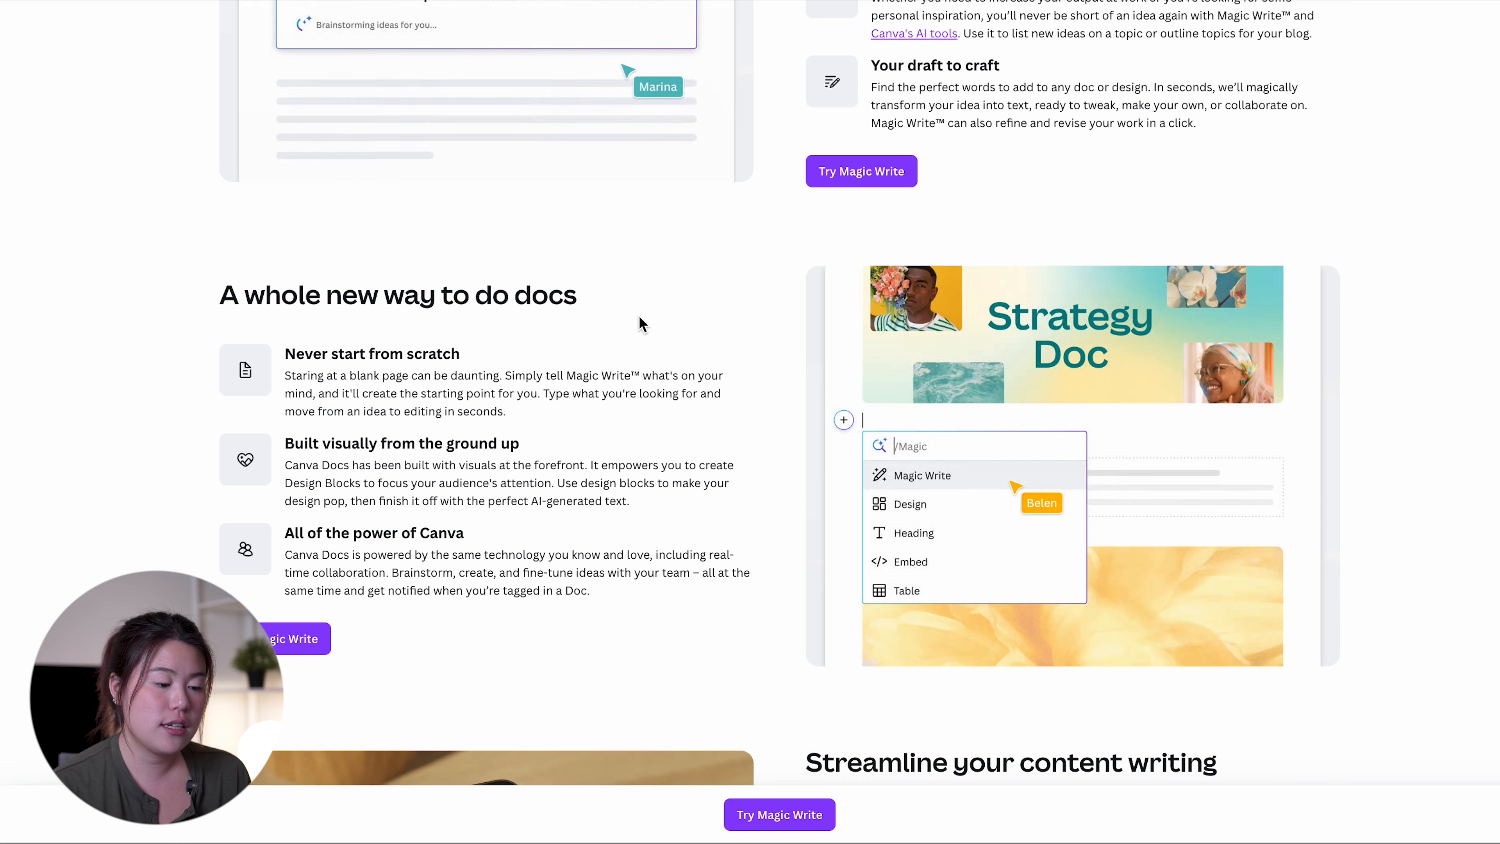
{"action": "scroll", "coordinate": [639, 315], "scroll_direction": "down", "scroll_amount": 3}
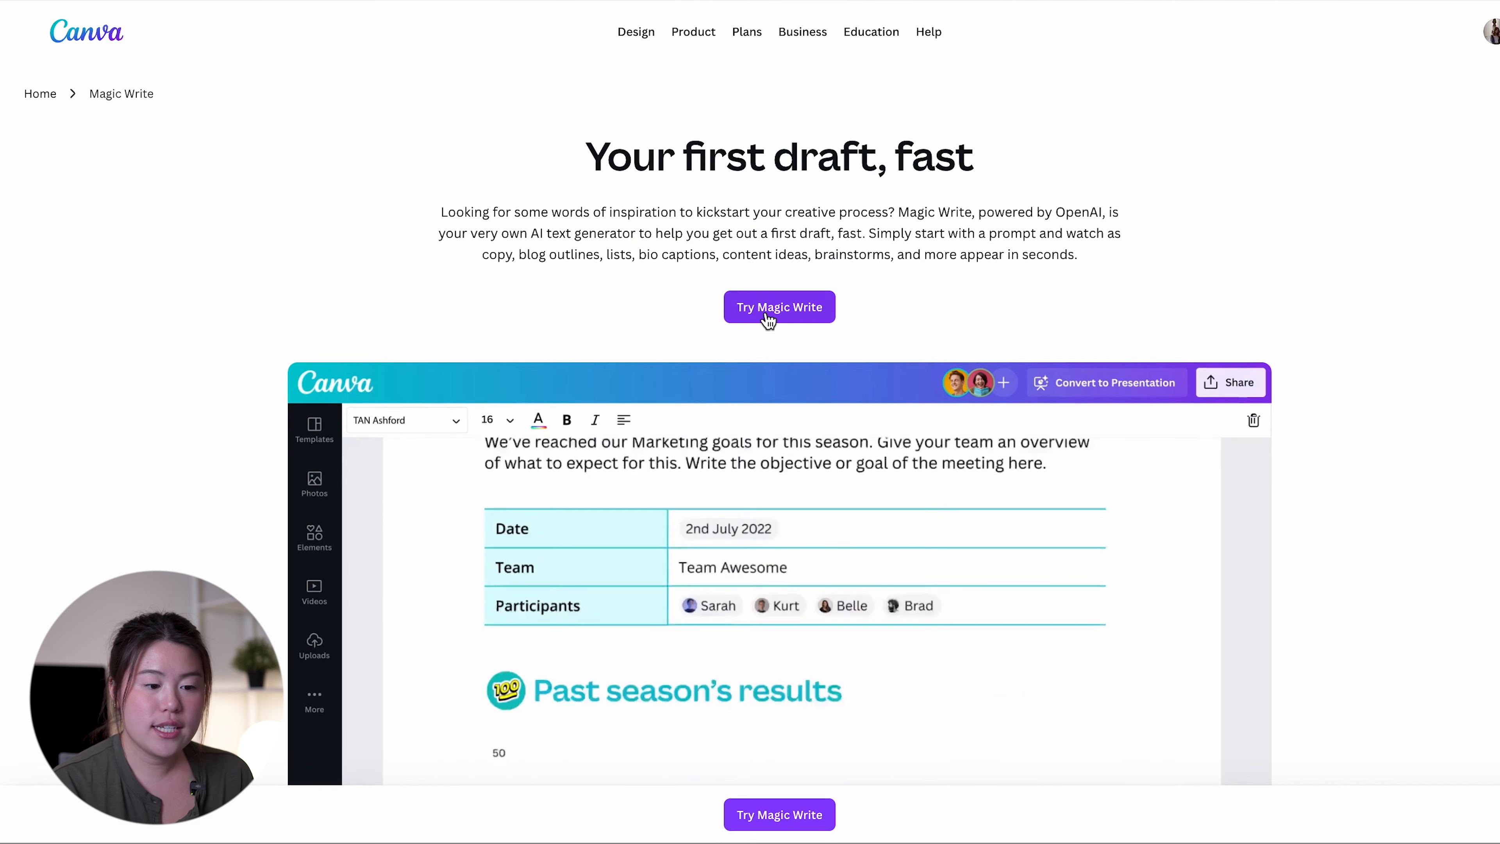
Open a Magic Write document and generate text from the prompt "Write a ten page childrens story about a magical cat who teaches kindess"
{"action": "left_click", "coordinate": [766, 316]}
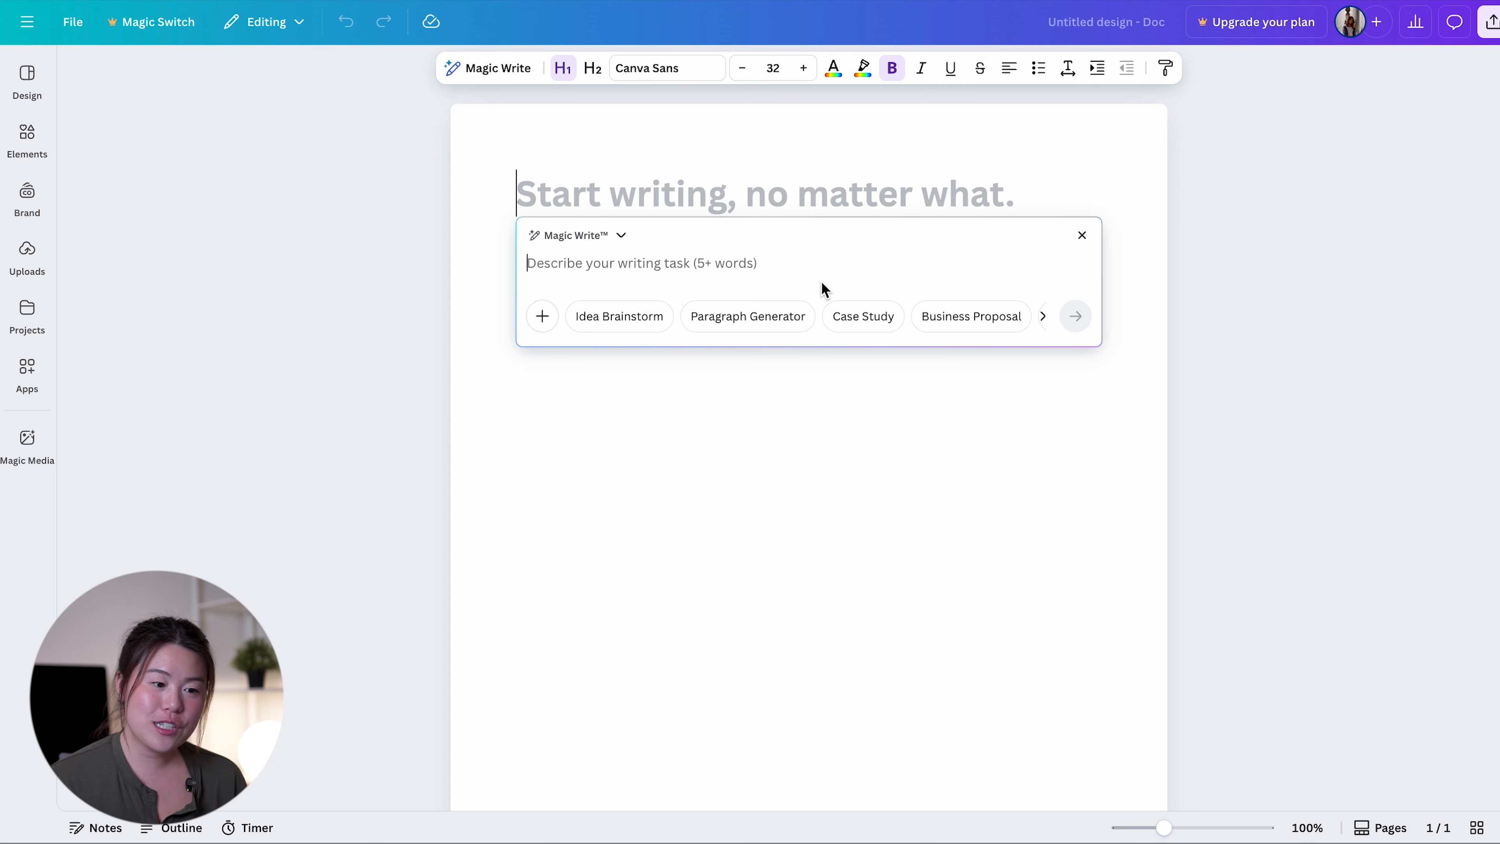
{"action": "type", "text": "Wr"}
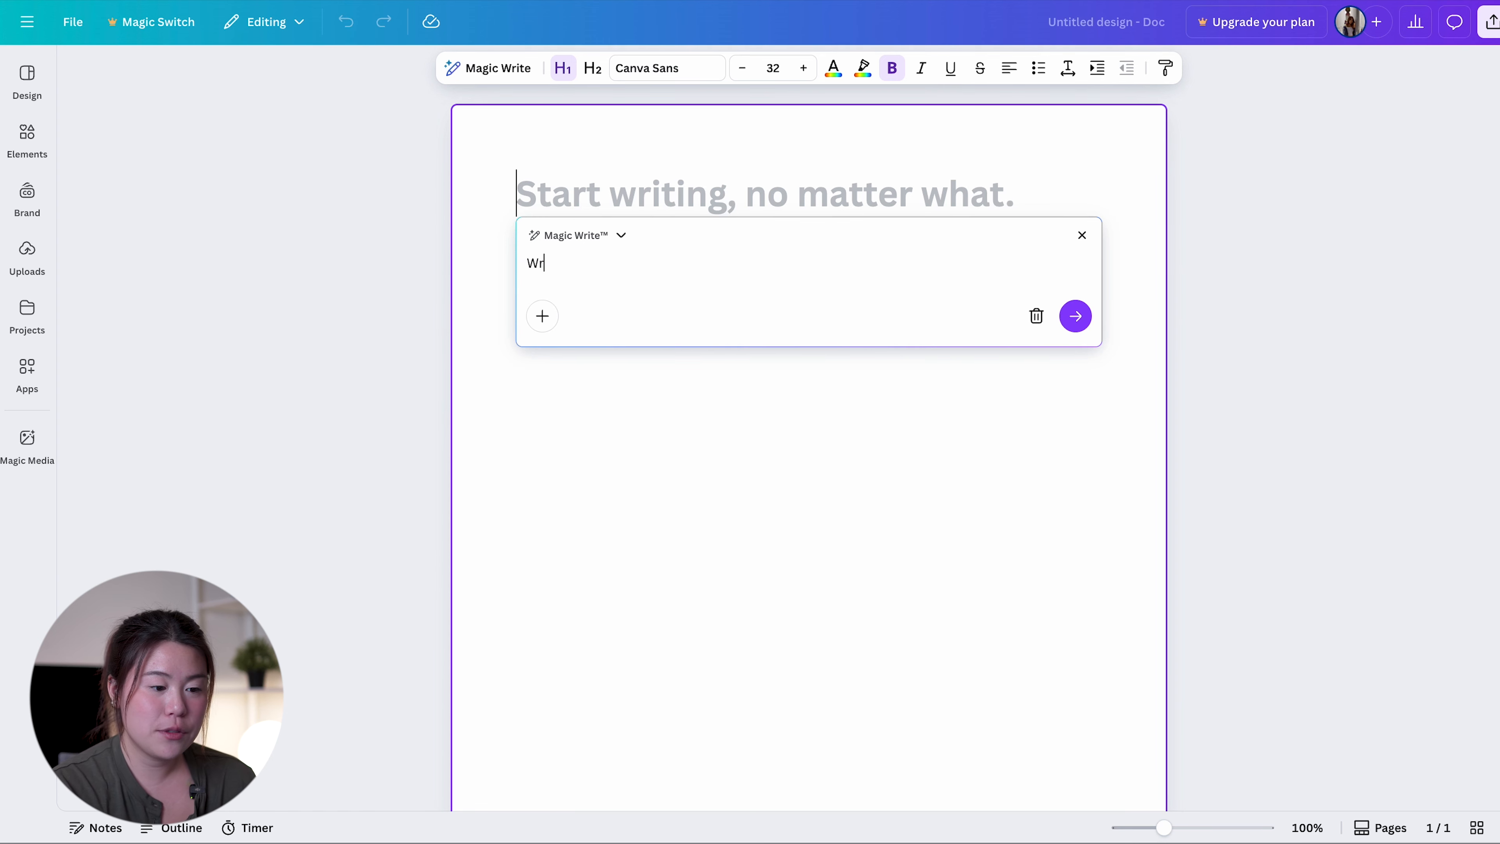
{"action": "type", "text": "ite a ten pag"}
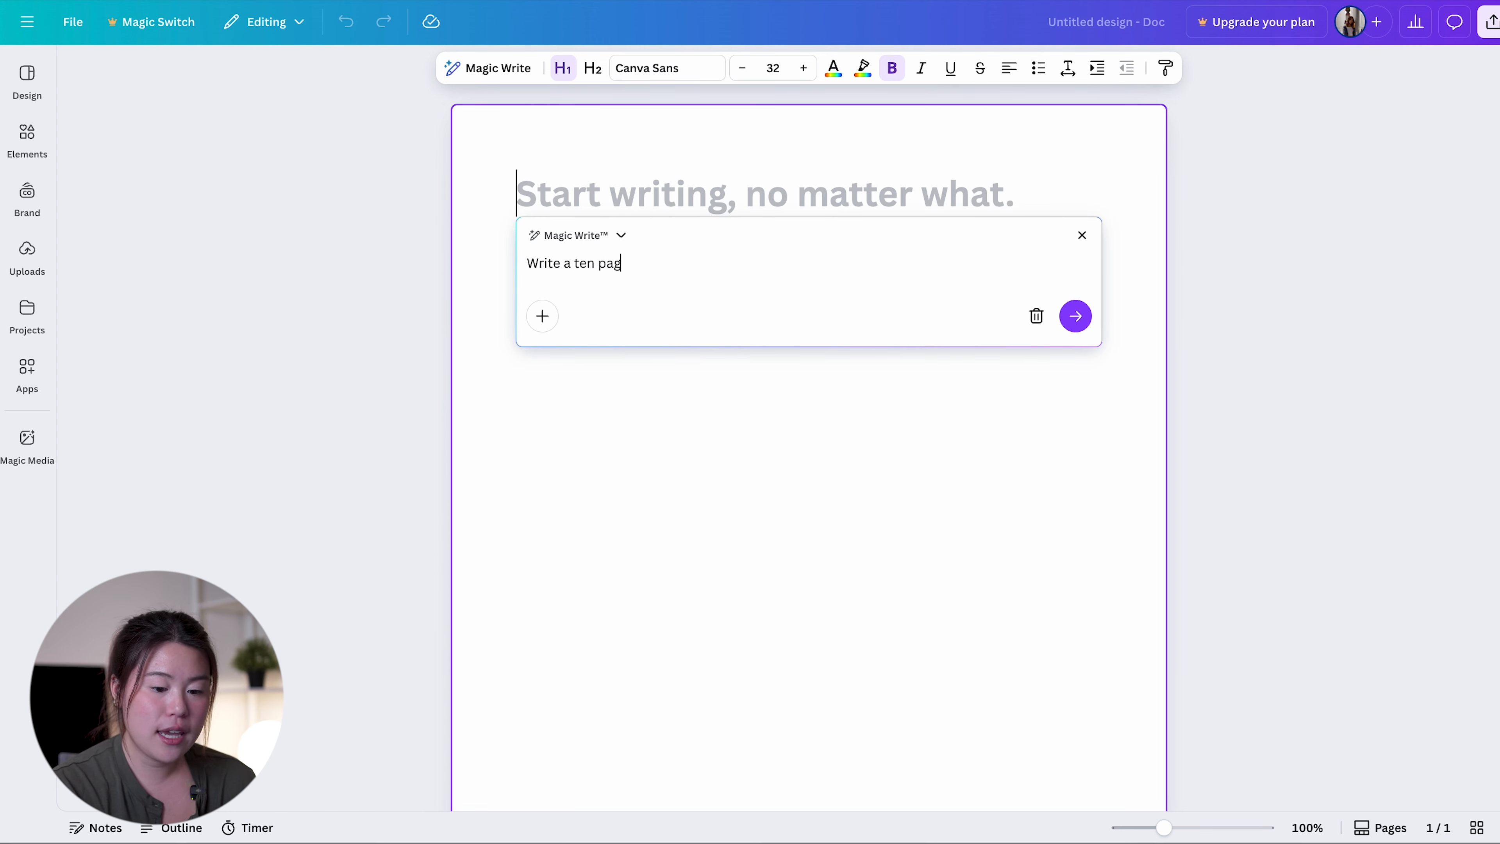
{"action": "type", "text": "e childrens story"}
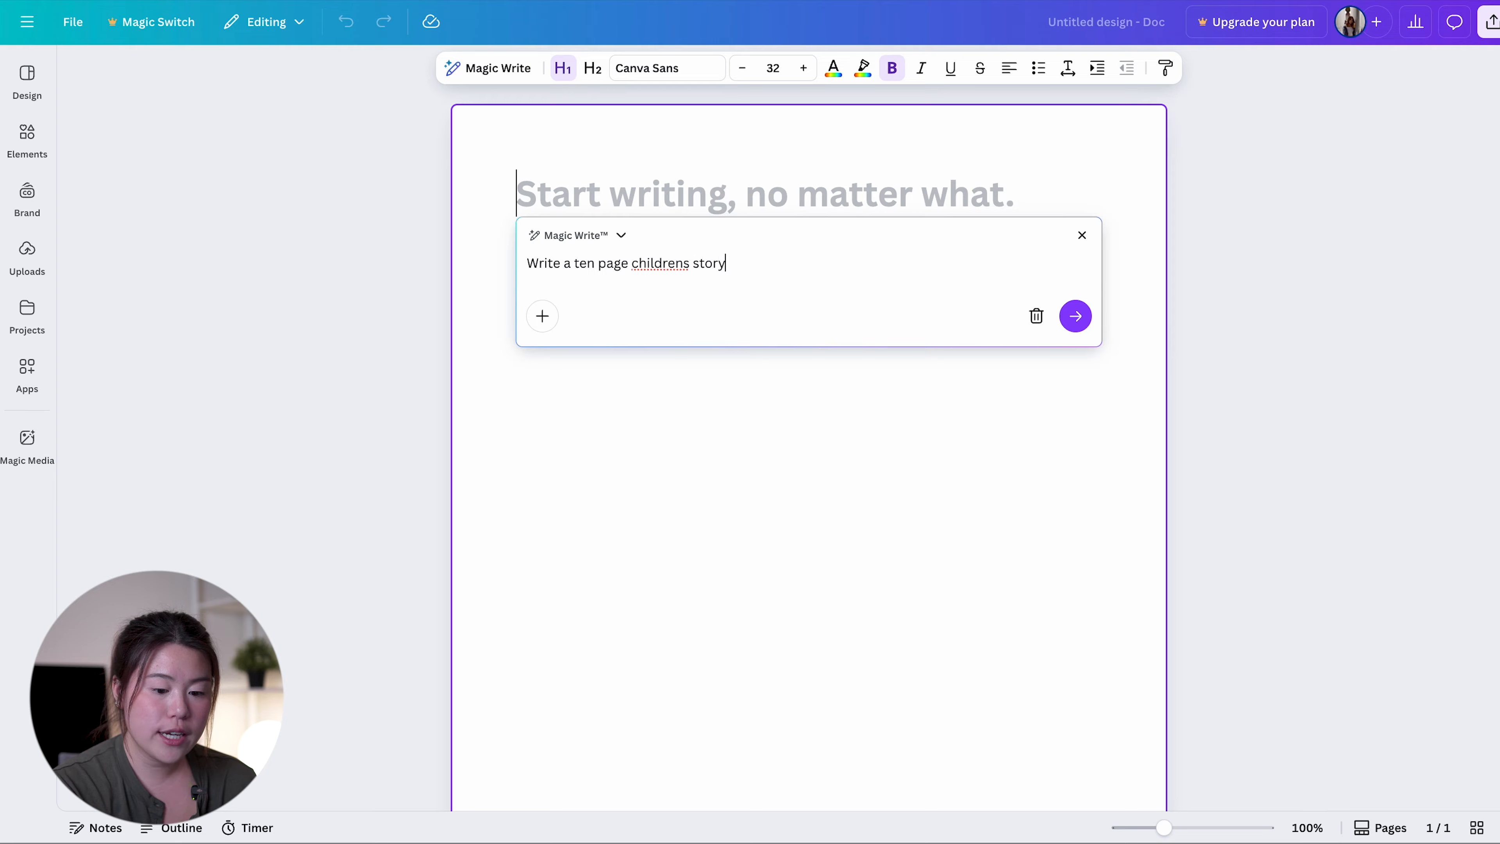
{"action": "type", "text": " about a magical "}
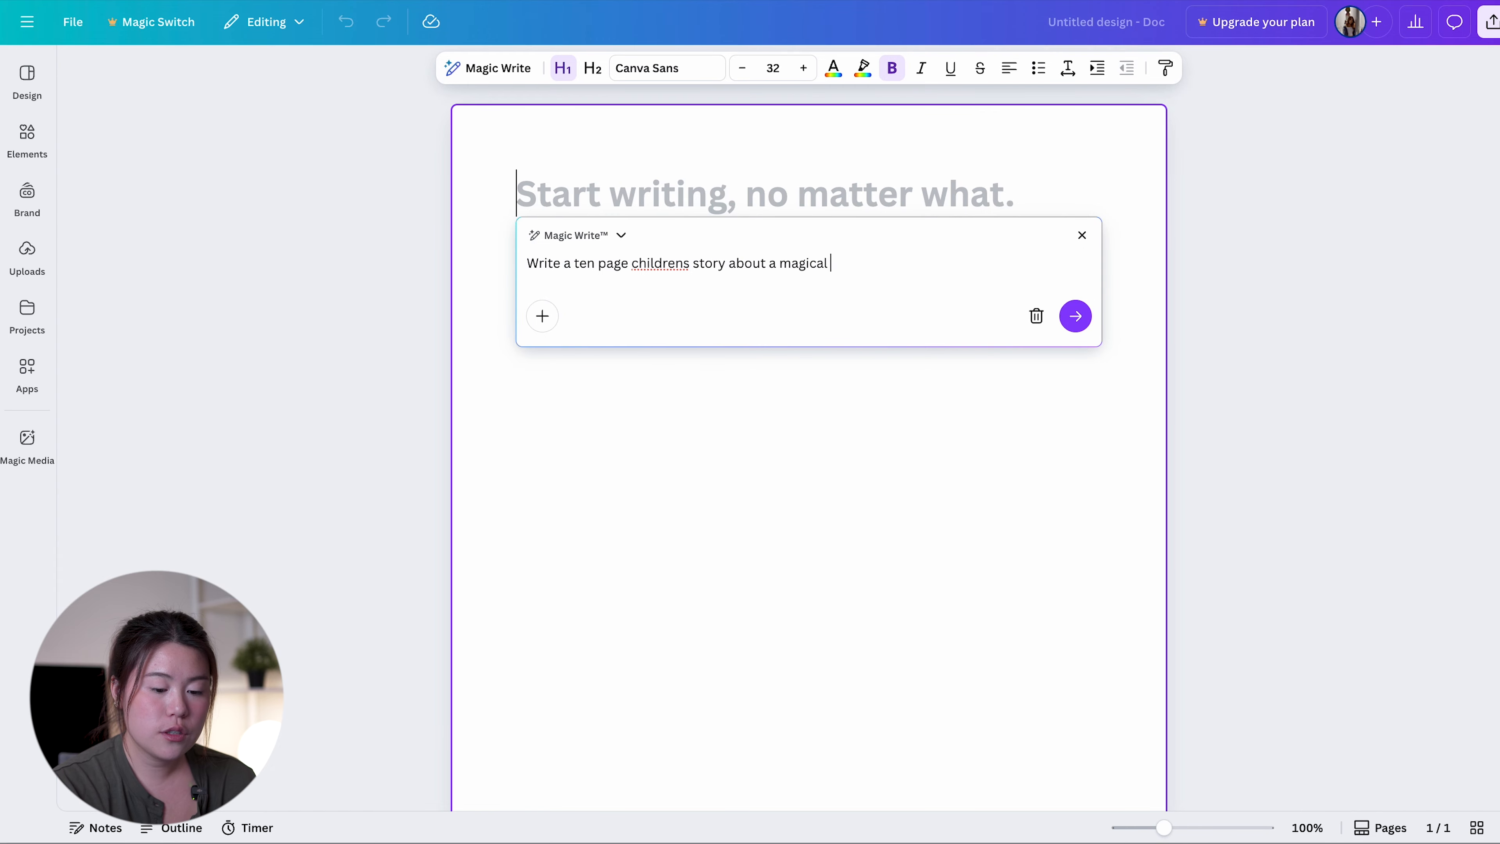
{"action": "type", "text": "cat who teaches kindess"}
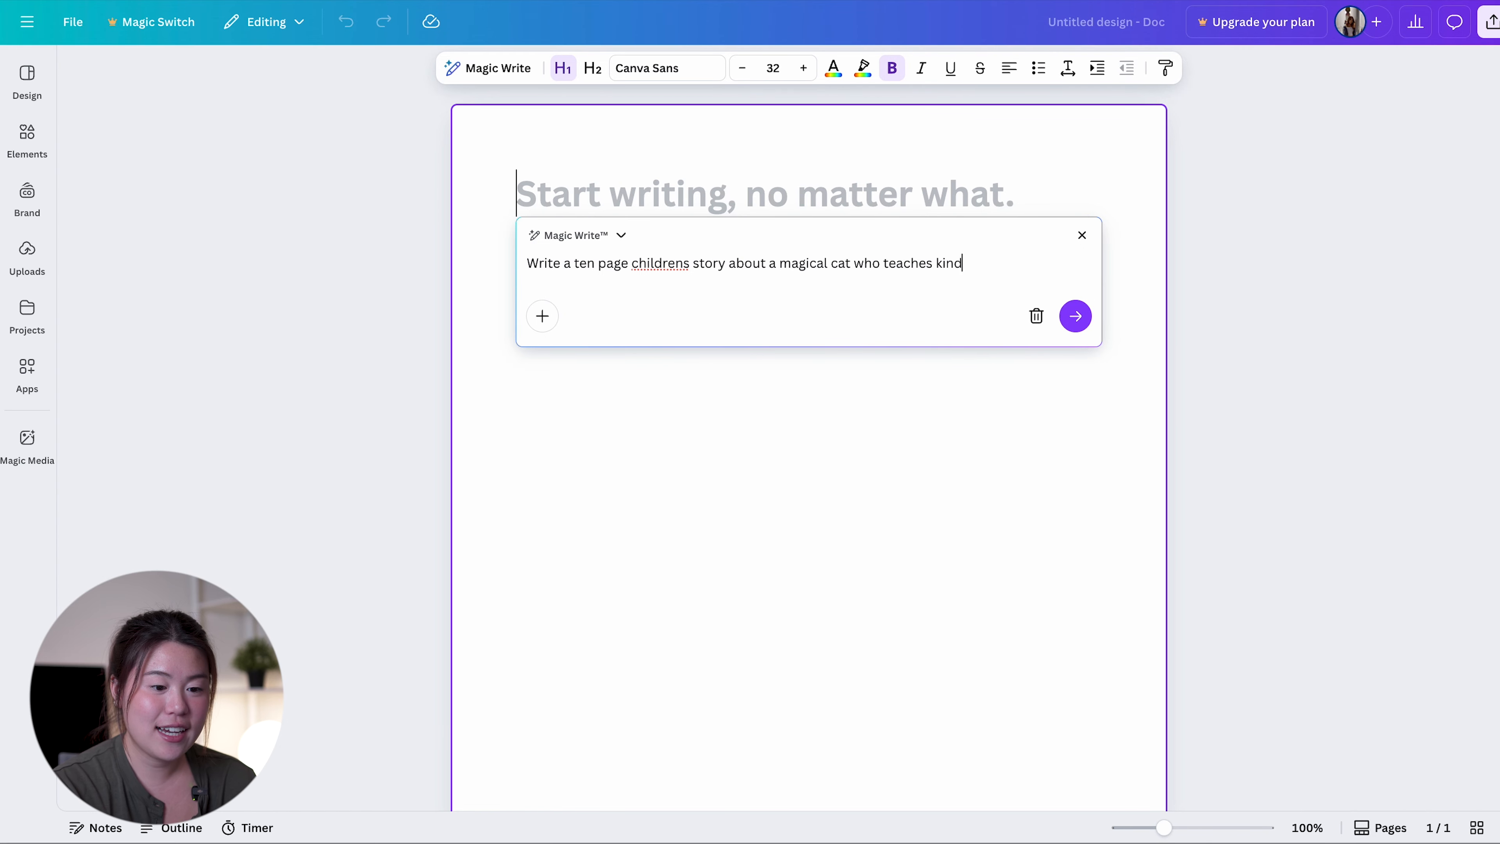
{"action": "left_click", "coordinate": [1076, 303]}
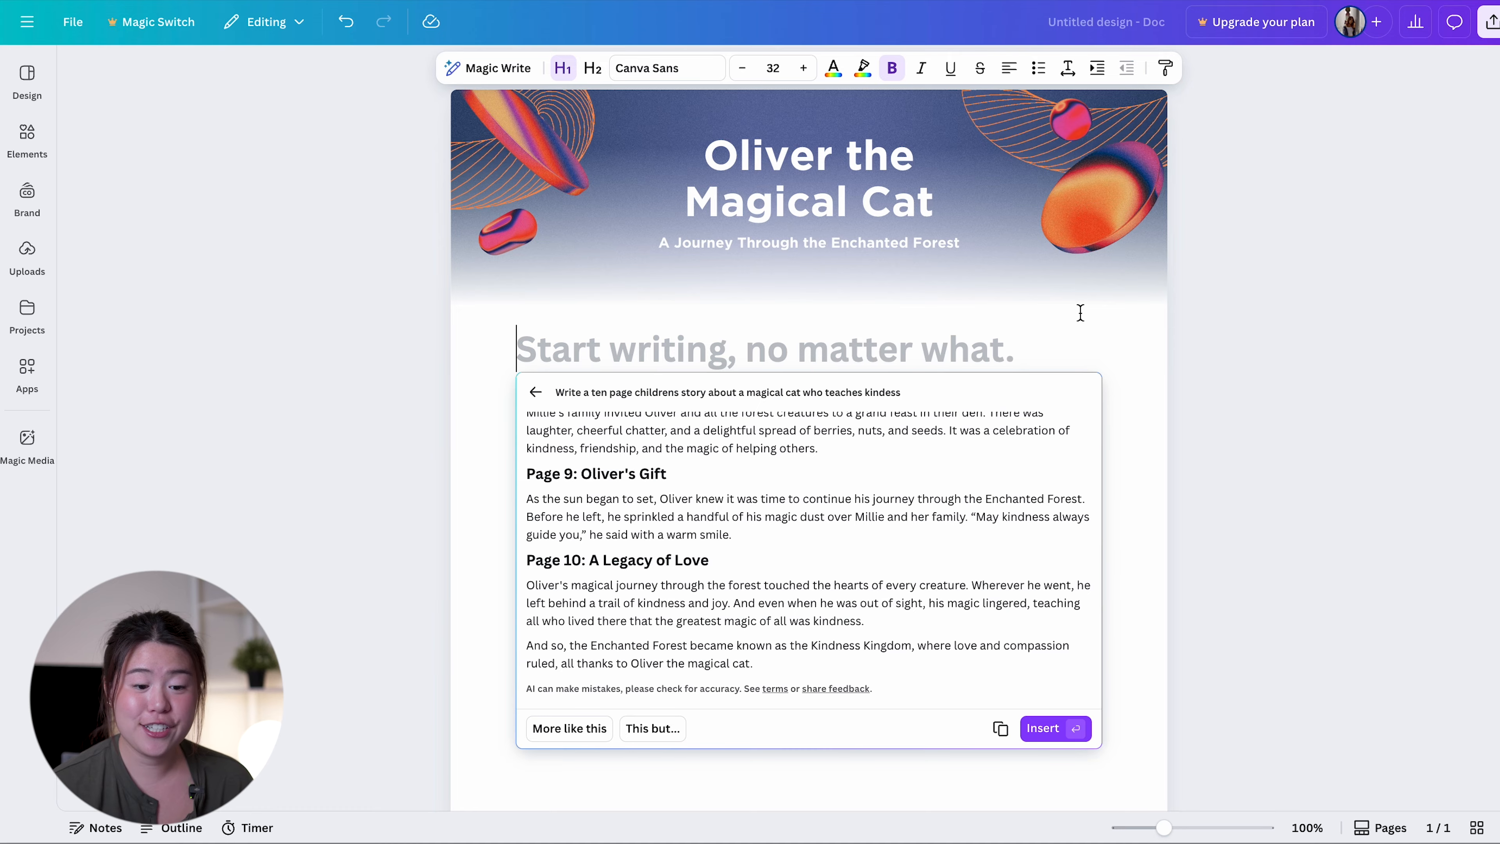
Read through the generated story draft from the first page section onward before inserting it
{"action": "scroll", "coordinate": [693, 495], "scroll_direction": "up", "scroll_amount": 15}
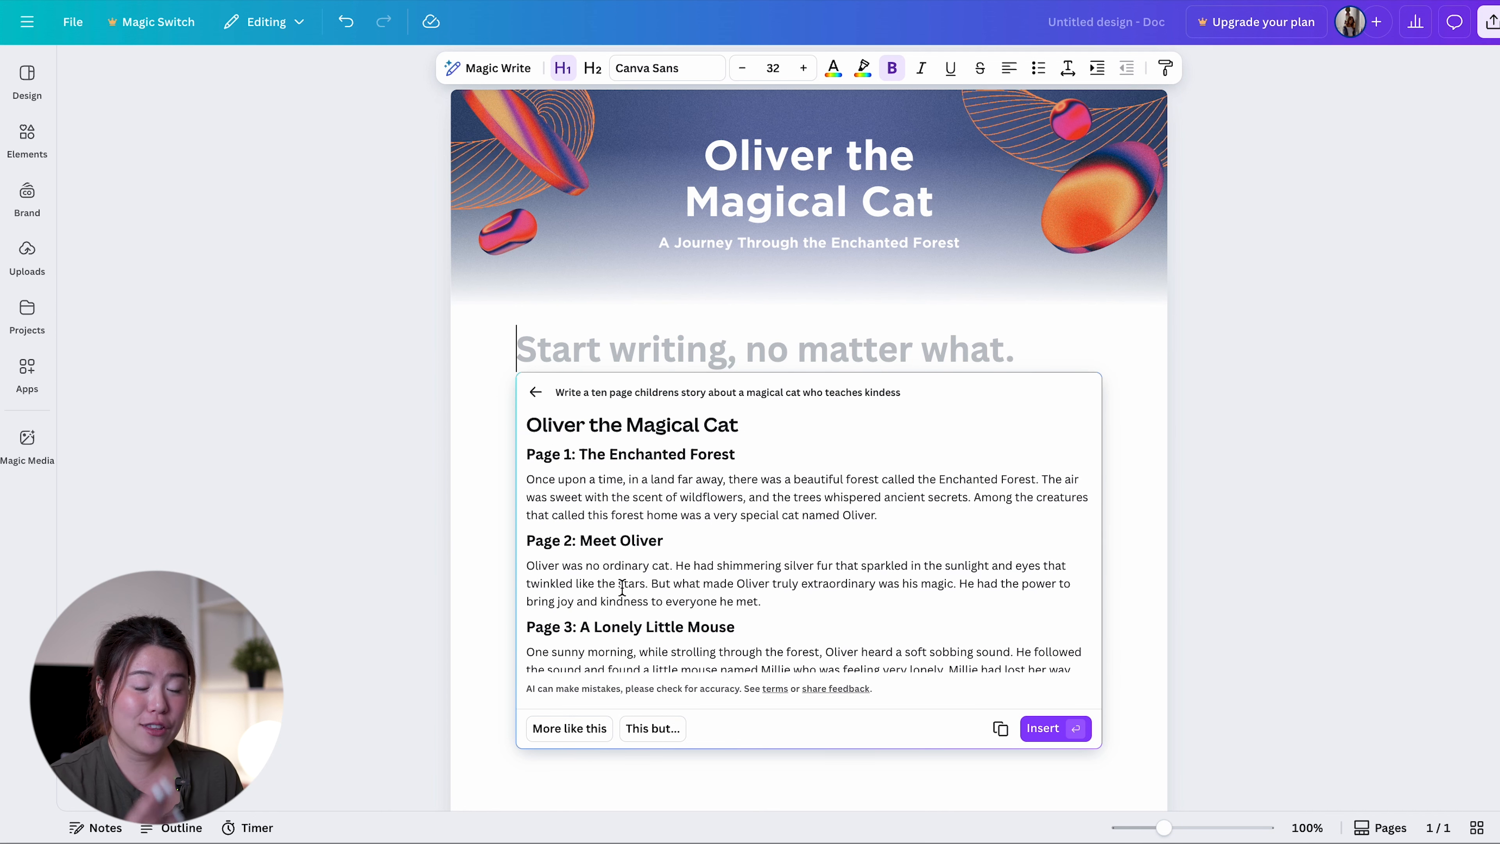
{"action": "scroll", "coordinate": [623, 589], "scroll_direction": "down", "scroll_amount": 2}
{"action": "scroll", "coordinate": [622, 588], "scroll_direction": "up", "scroll_amount": 2}
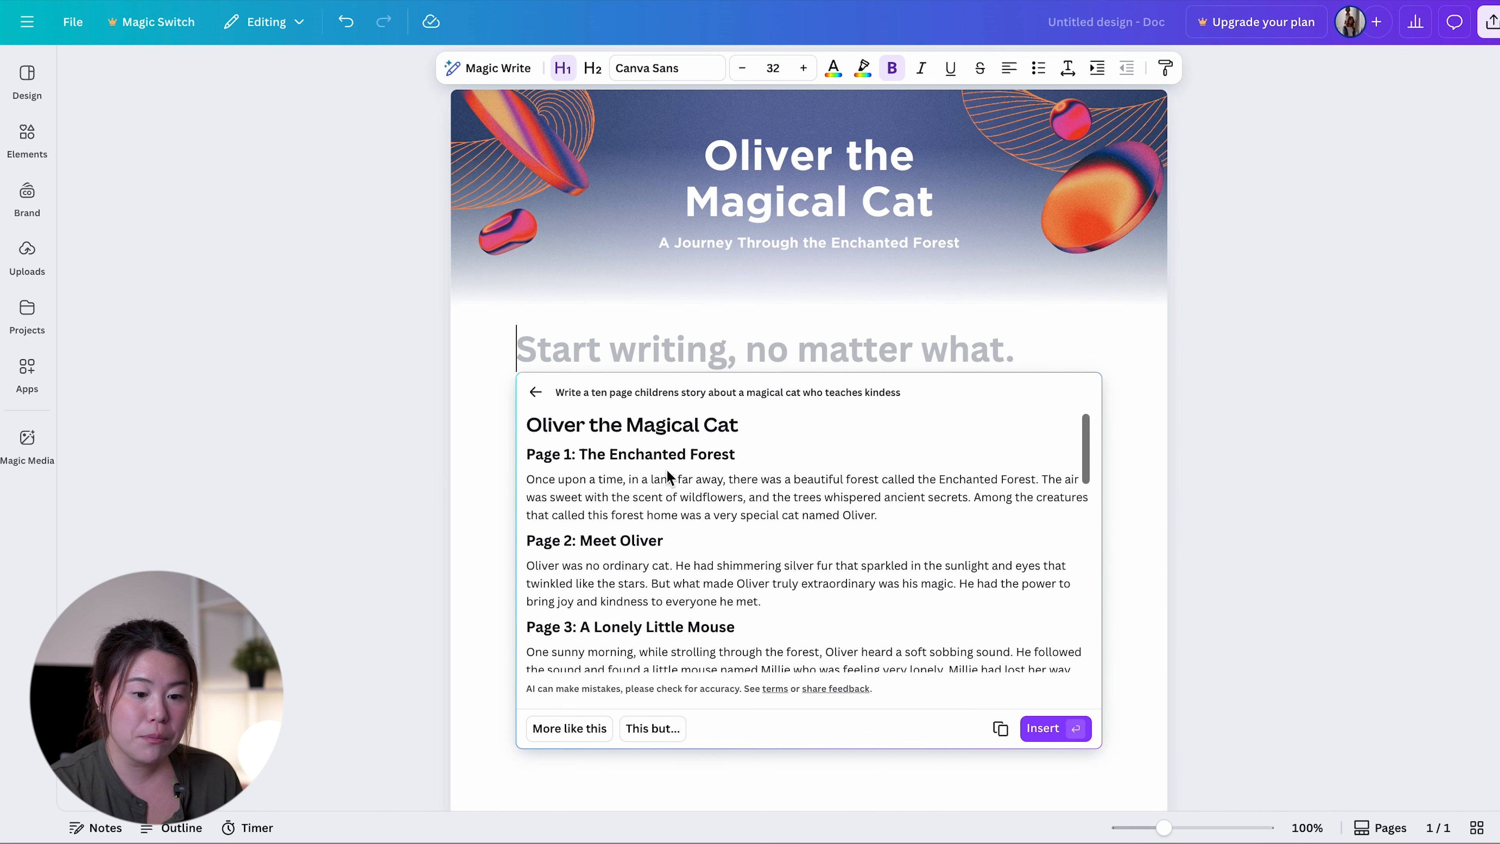
{"action": "scroll", "coordinate": [638, 507], "scroll_direction": "down", "scroll_amount": 3}
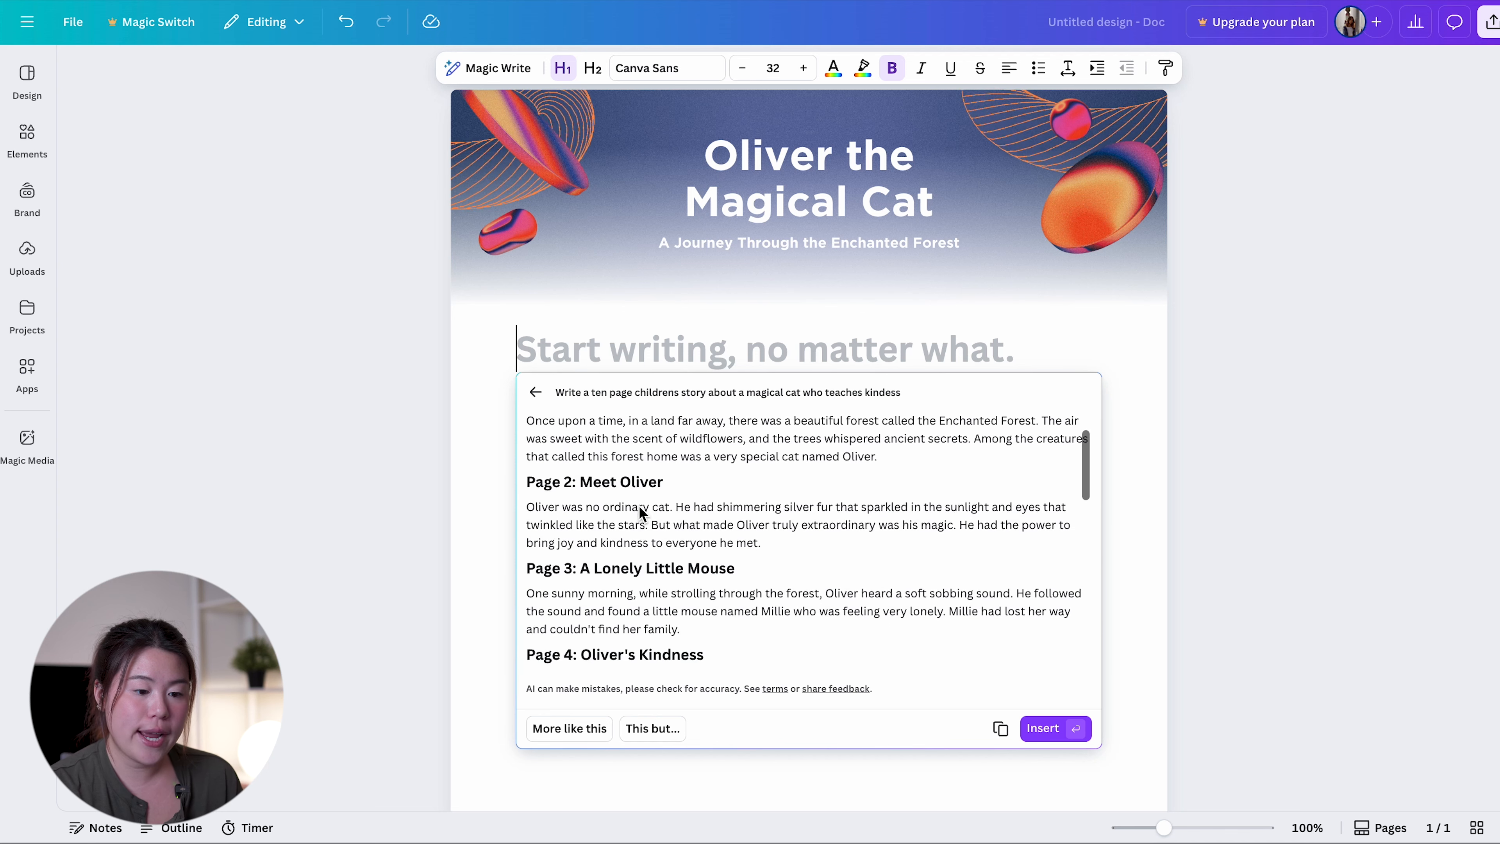
{"action": "scroll", "coordinate": [638, 507], "scroll_direction": "down", "scroll_amount": 1}
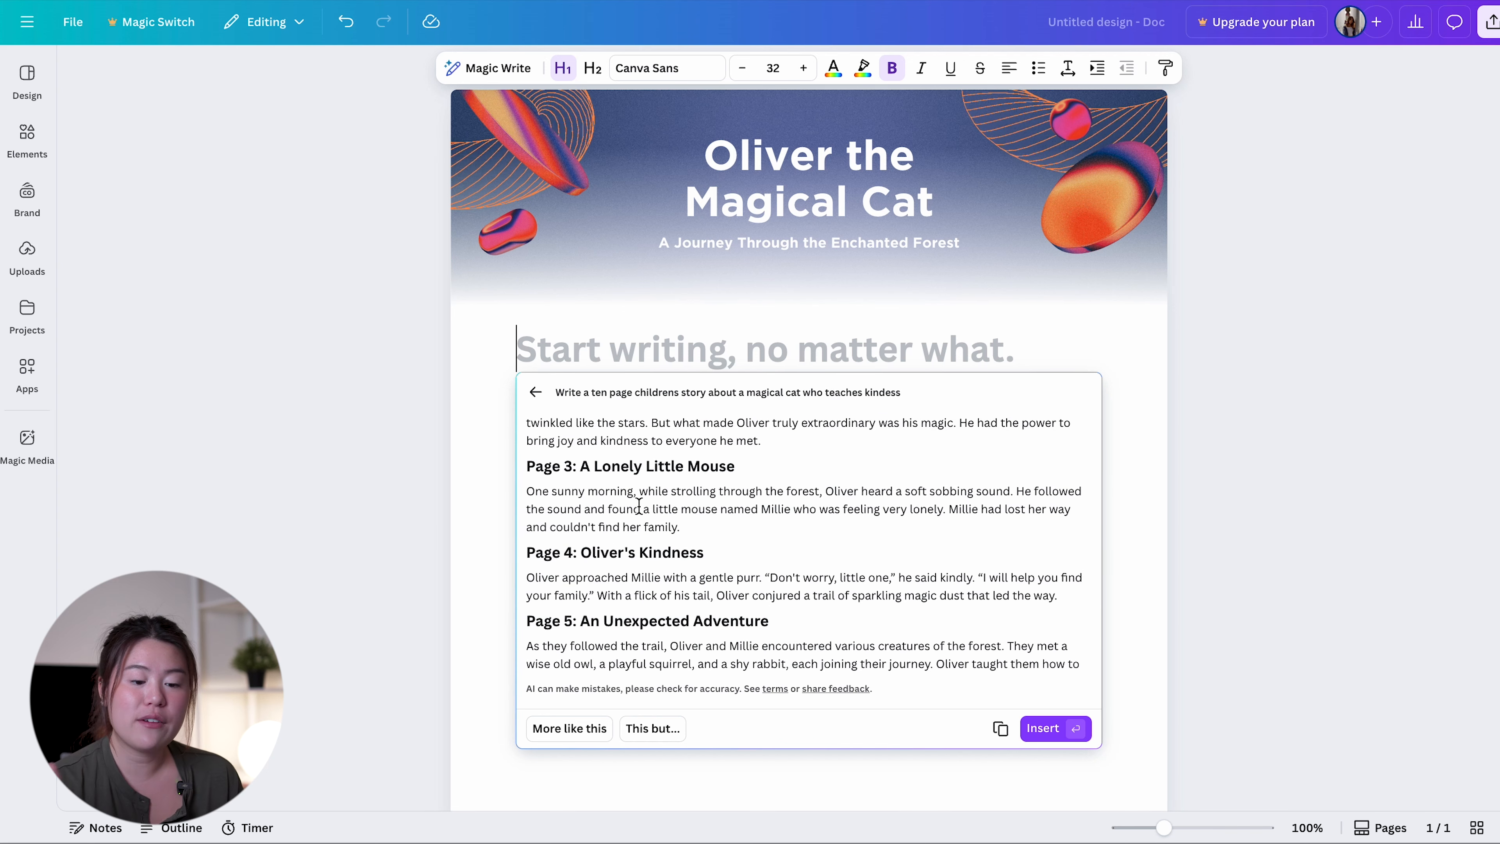
{"action": "scroll", "coordinate": [639, 507], "scroll_direction": "down", "scroll_amount": 1}
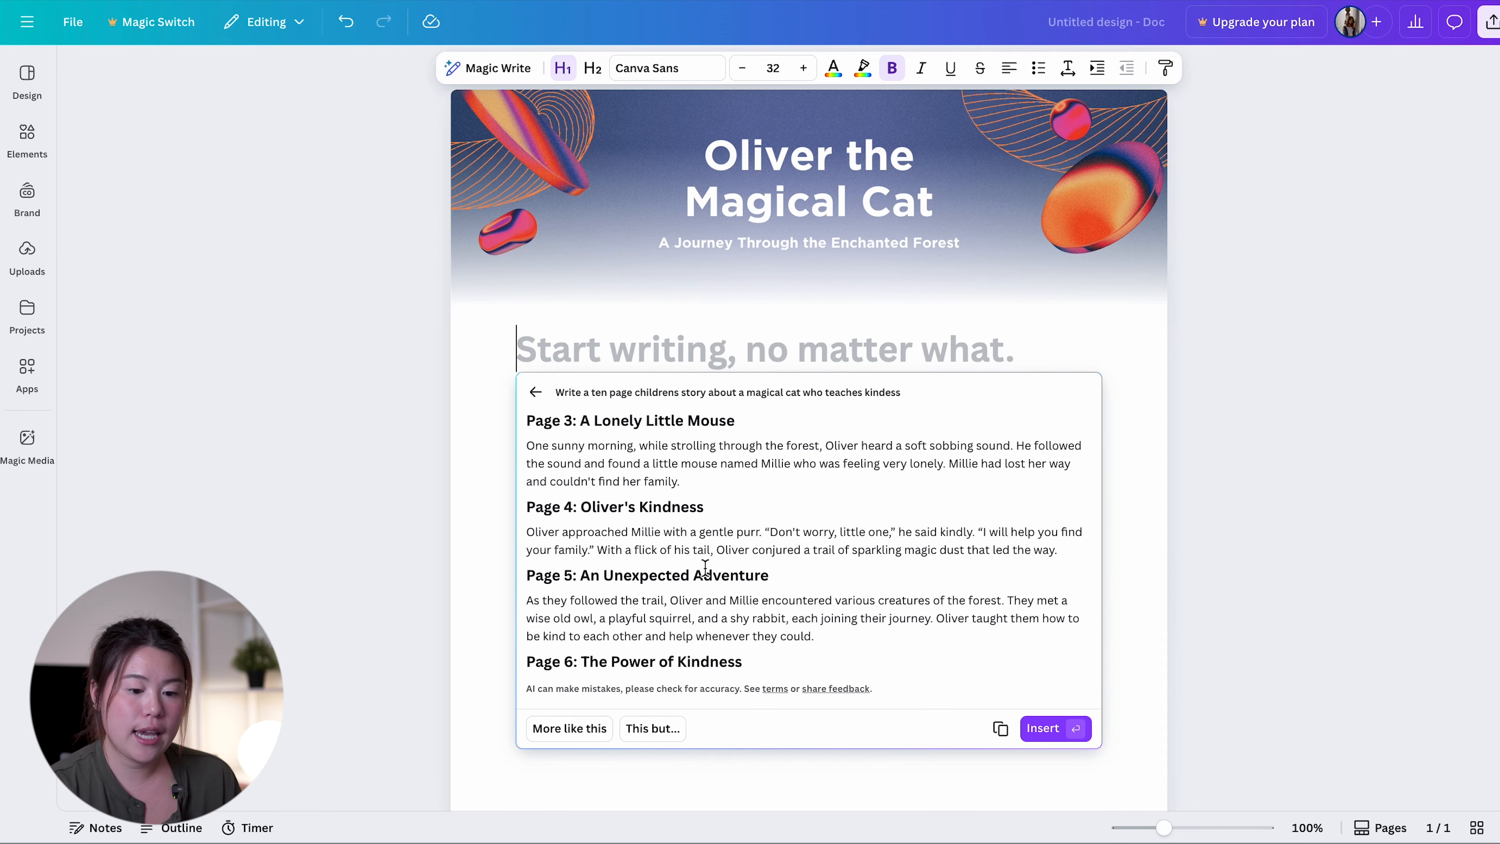
{"action": "scroll", "coordinate": [682, 538], "scroll_direction": "down", "scroll_amount": 4}
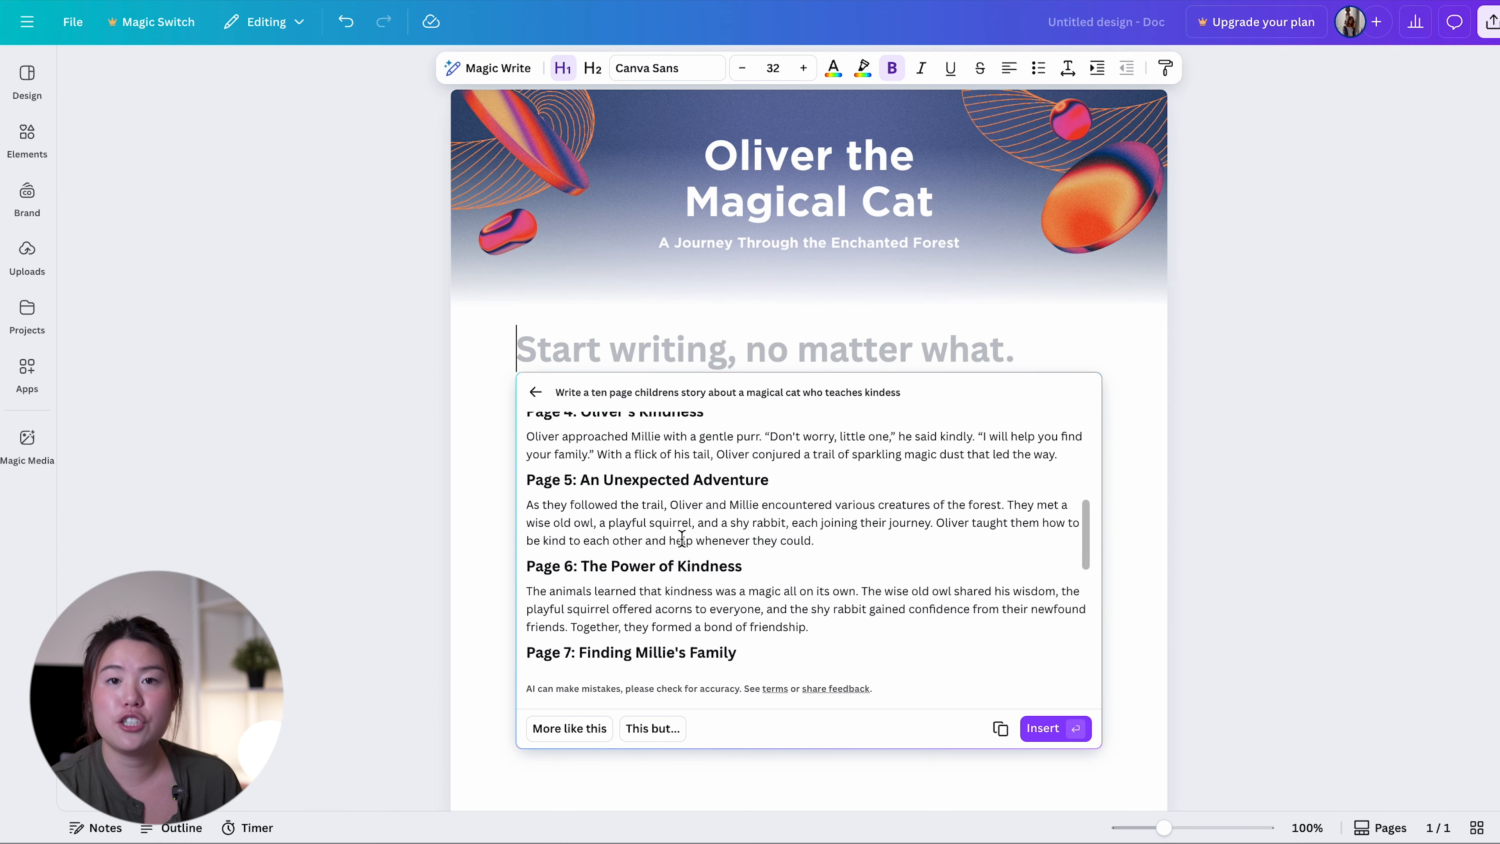
{"action": "scroll", "coordinate": [682, 538], "scroll_direction": "up", "scroll_amount": 6}
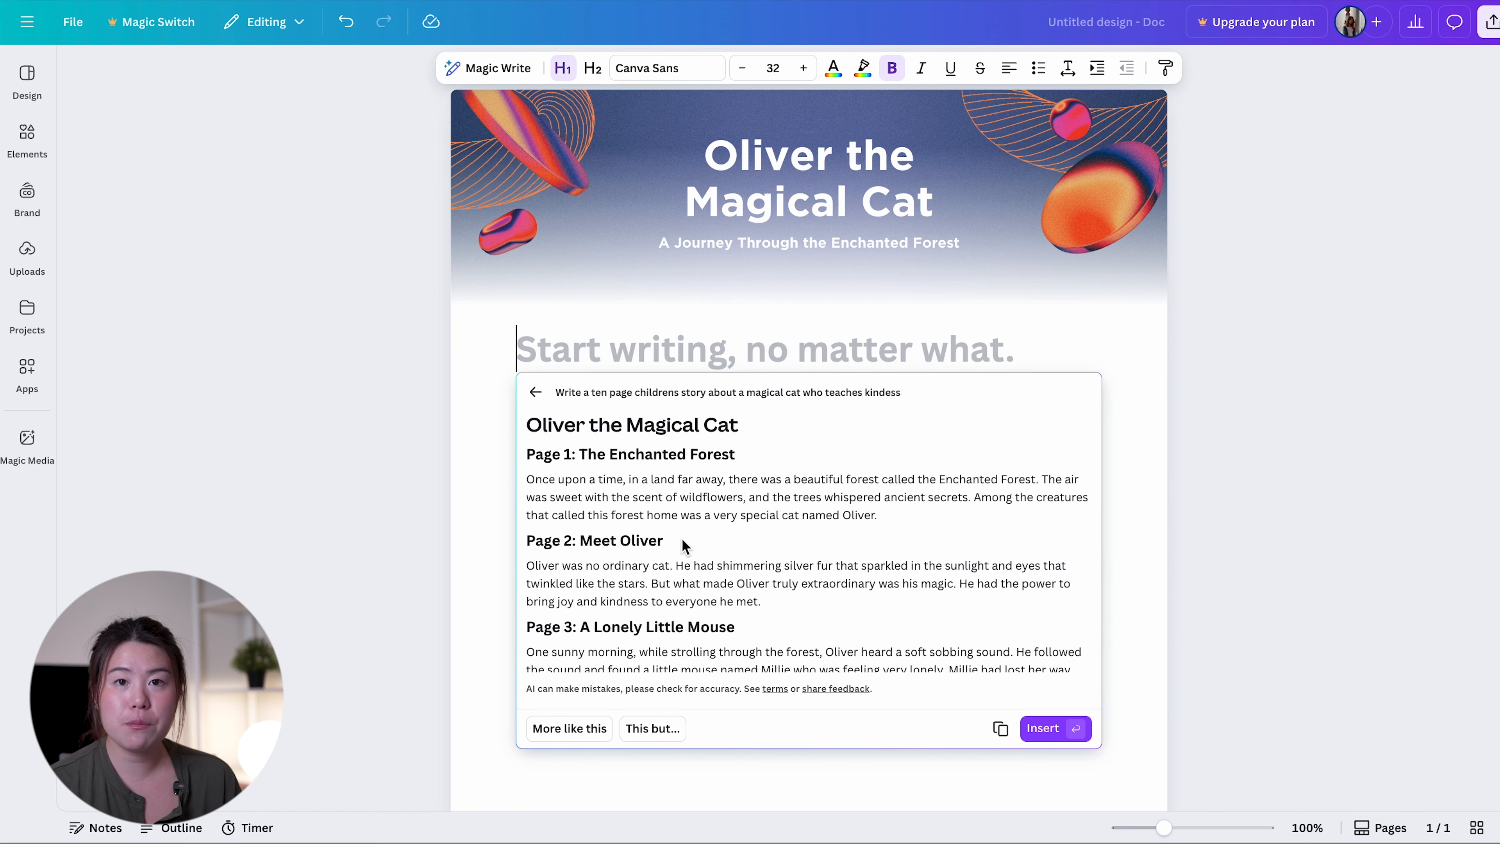
{"action": "scroll", "coordinate": [683, 545], "scroll_direction": "down", "scroll_amount": 5}
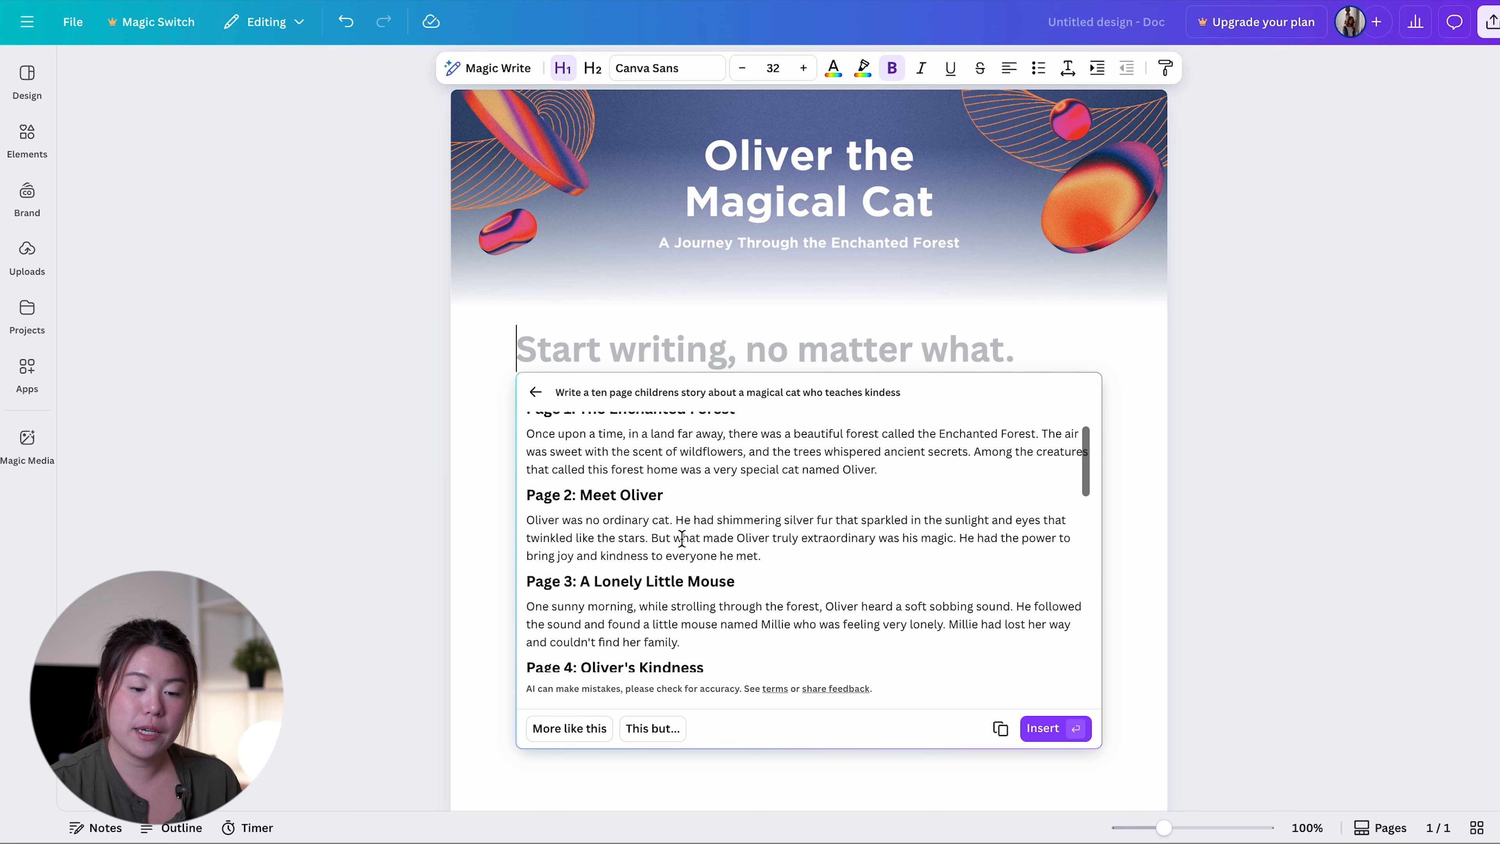
{"action": "scroll", "coordinate": [683, 545], "scroll_direction": "down", "scroll_amount": 1}
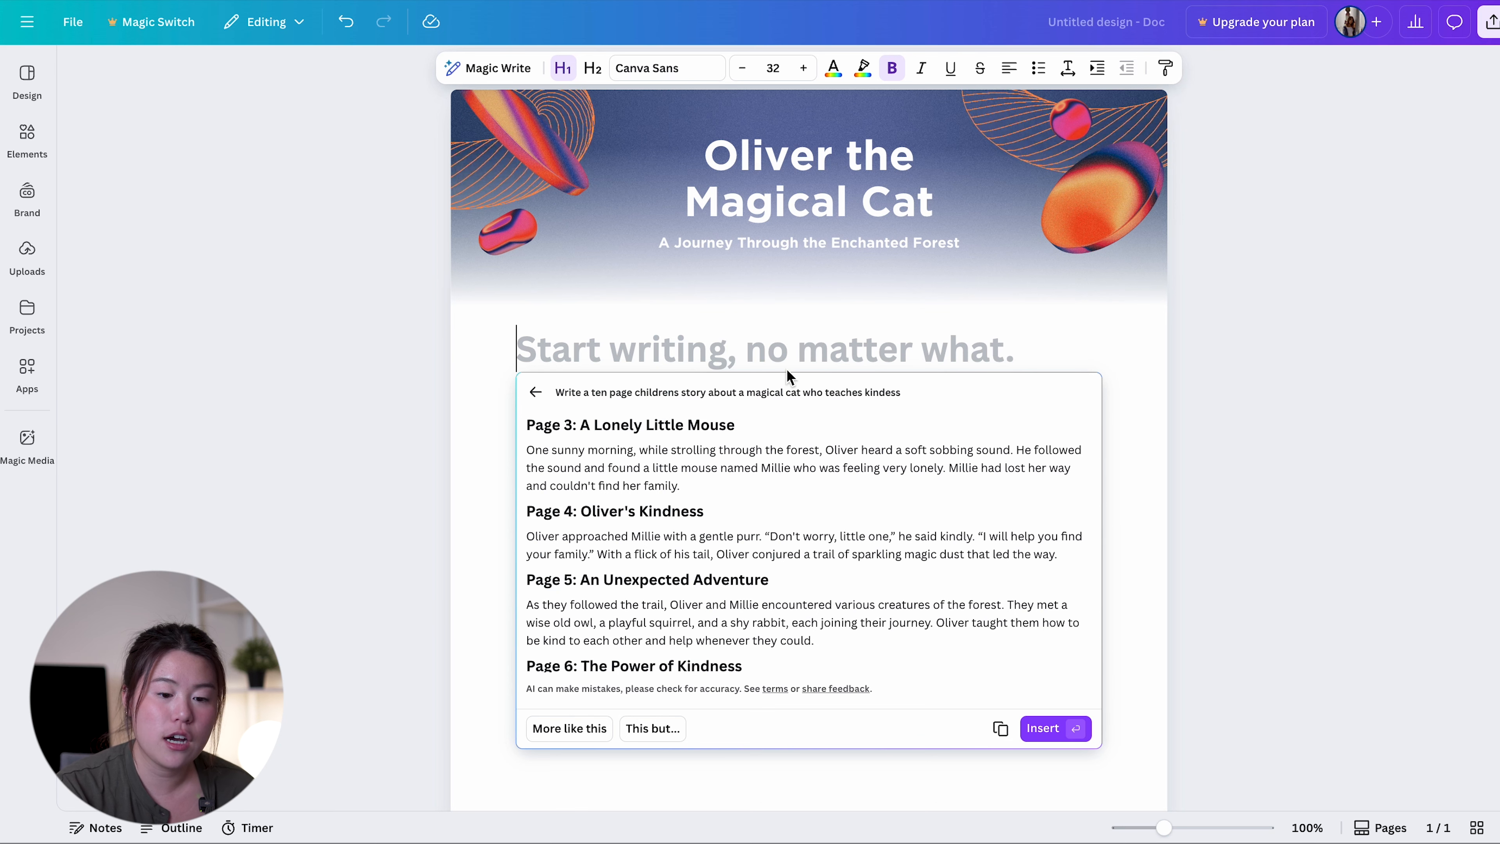
{"action": "scroll", "coordinate": [736, 524], "scroll_direction": "down", "scroll_amount": 2}
{"action": "scroll", "coordinate": [735, 520], "scroll_direction": "down", "scroll_amount": 1}
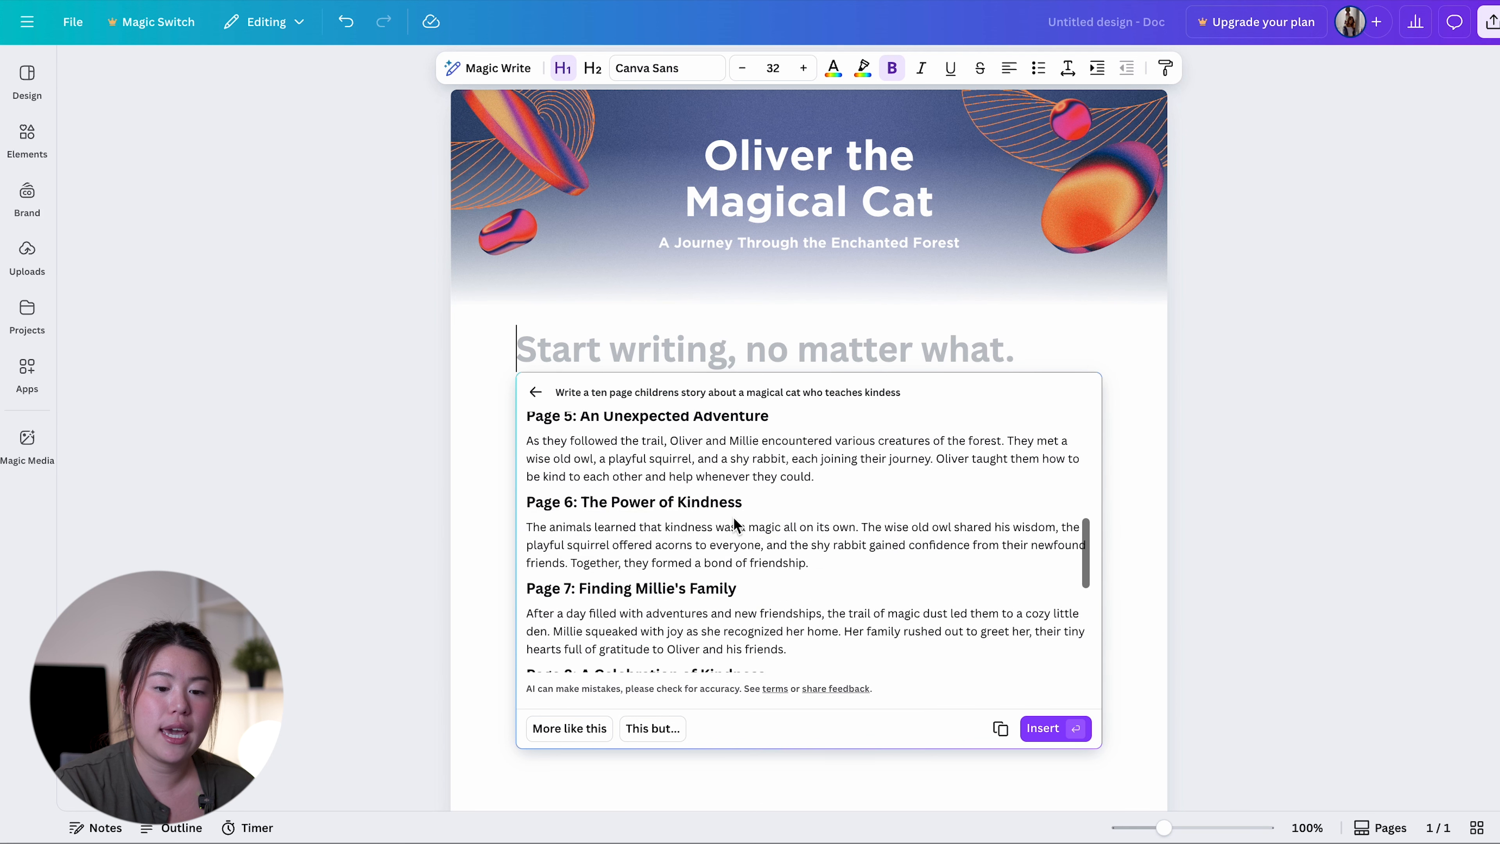
{"action": "scroll", "coordinate": [779, 352], "scroll_direction": "down", "scroll_amount": 1}
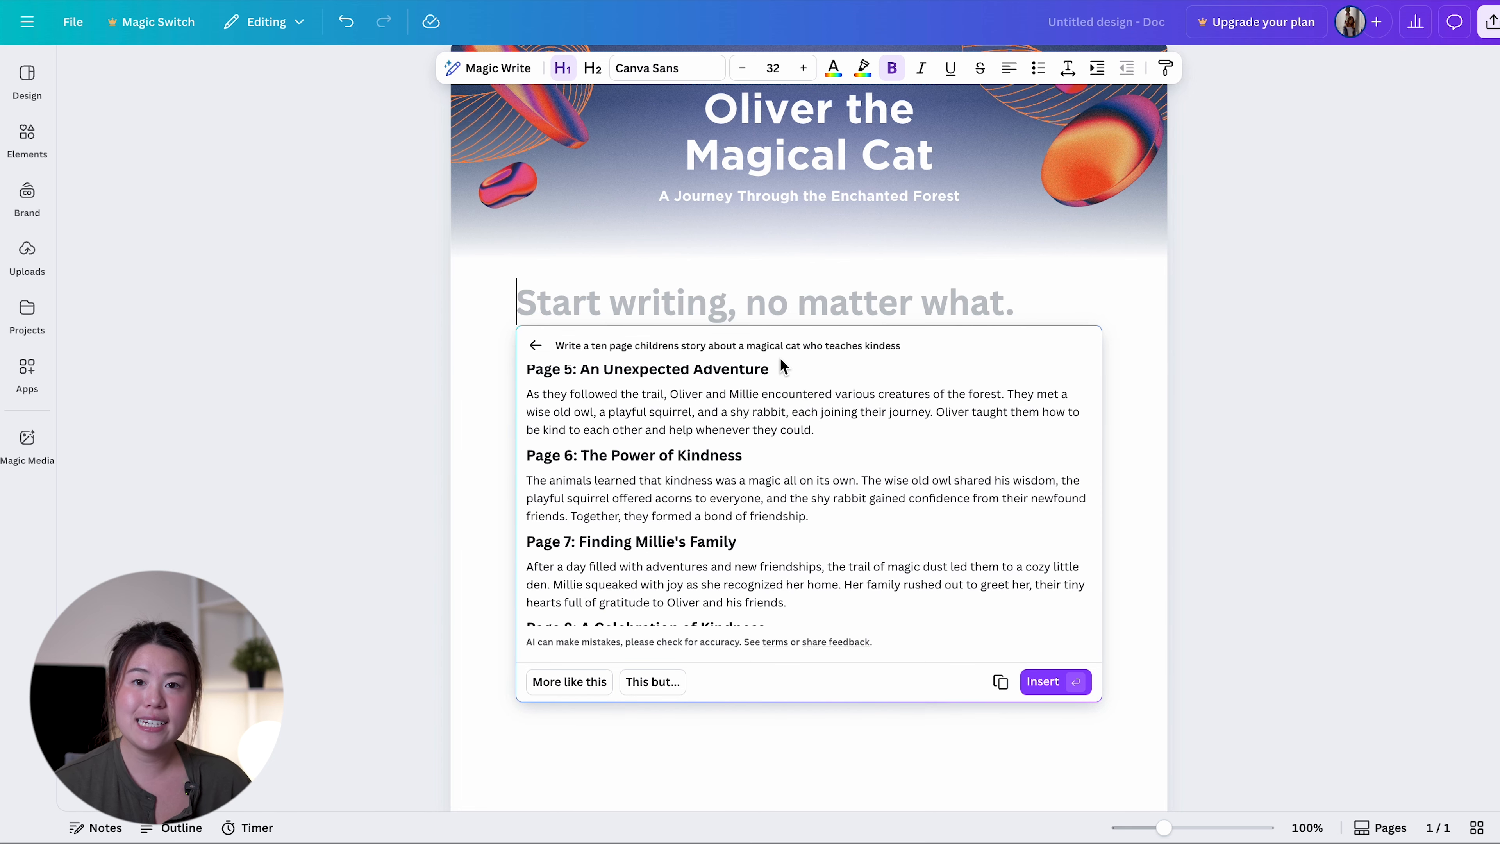
Review the list of AI writing features on the Magic Write product page
{"action": "scroll", "coordinate": [786, 378], "scroll_direction": "down", "scroll_amount": 1}
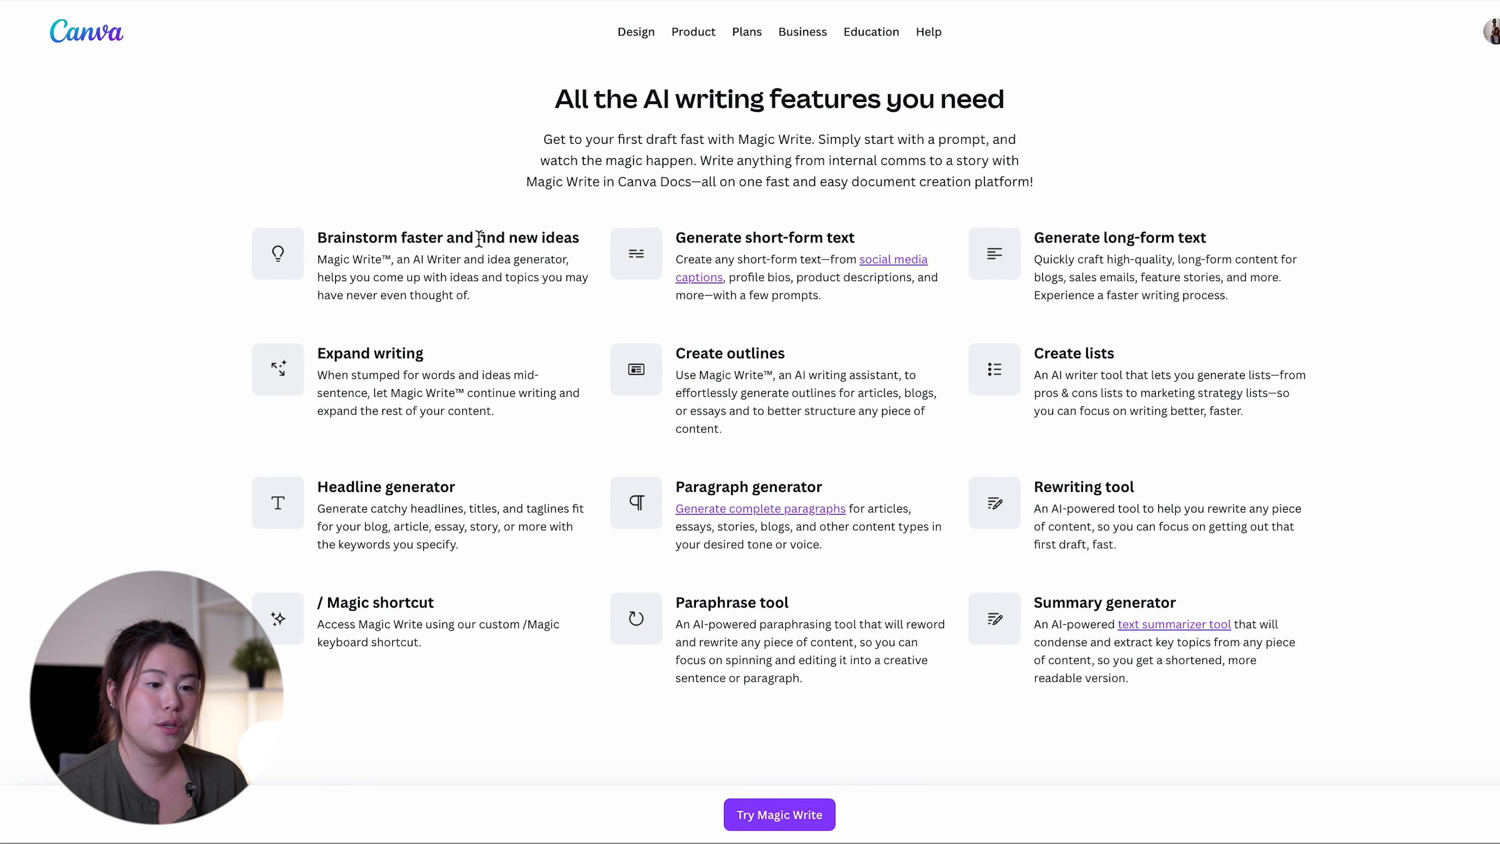
{"action": "scroll", "coordinate": [479, 239], "scroll_direction": "up", "scroll_amount": 1}
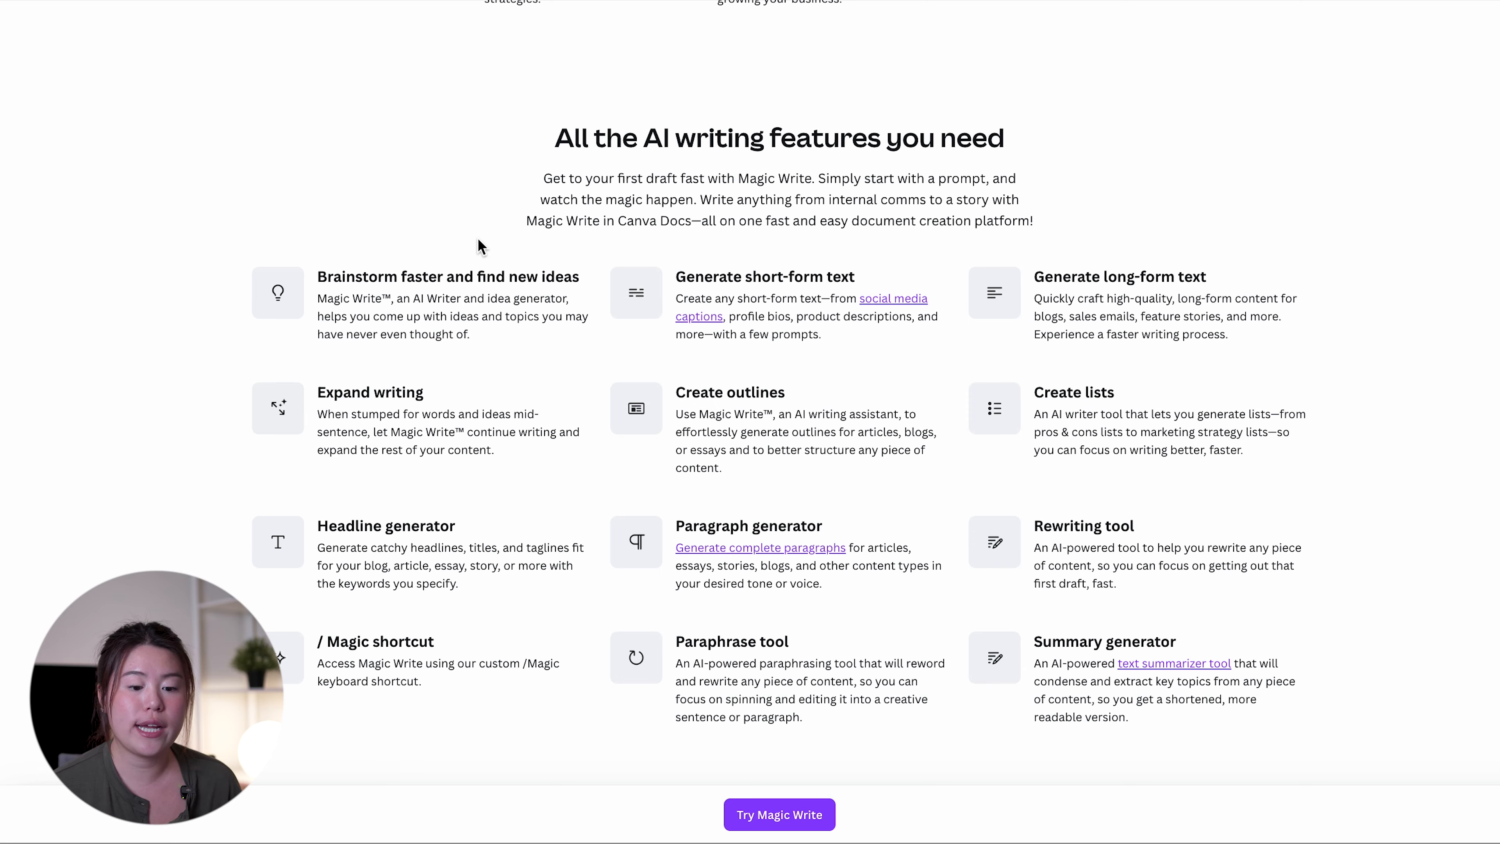
{"action": "scroll", "coordinate": [480, 245], "scroll_direction": "down", "scroll_amount": 10}
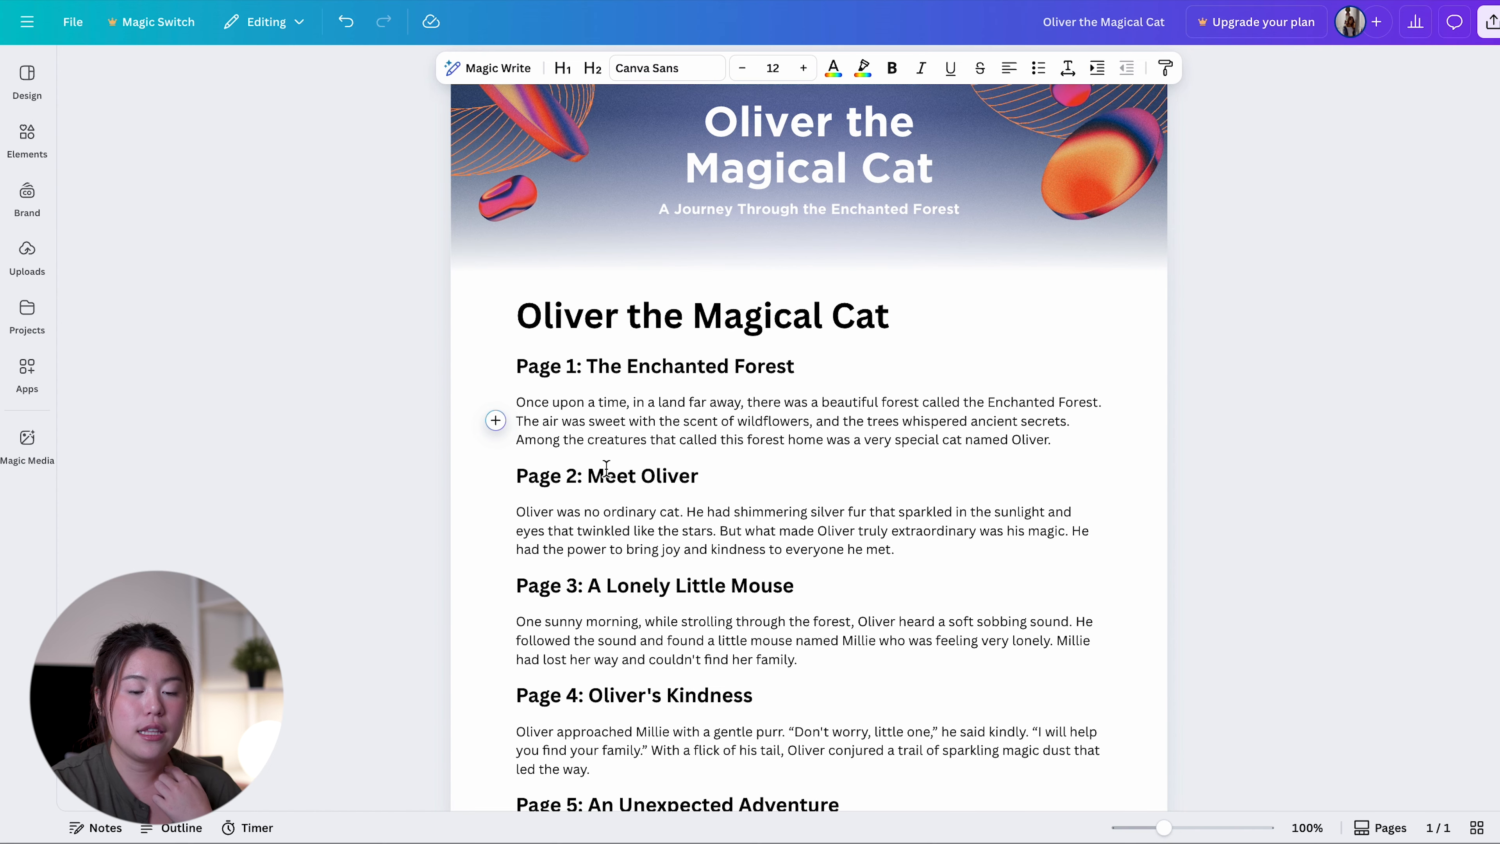
Insert a page break after the Page 1 paragraph so that "Page 2: Meet Oliver" starts on its own page
{"action": "left_click", "coordinate": [495, 421]}
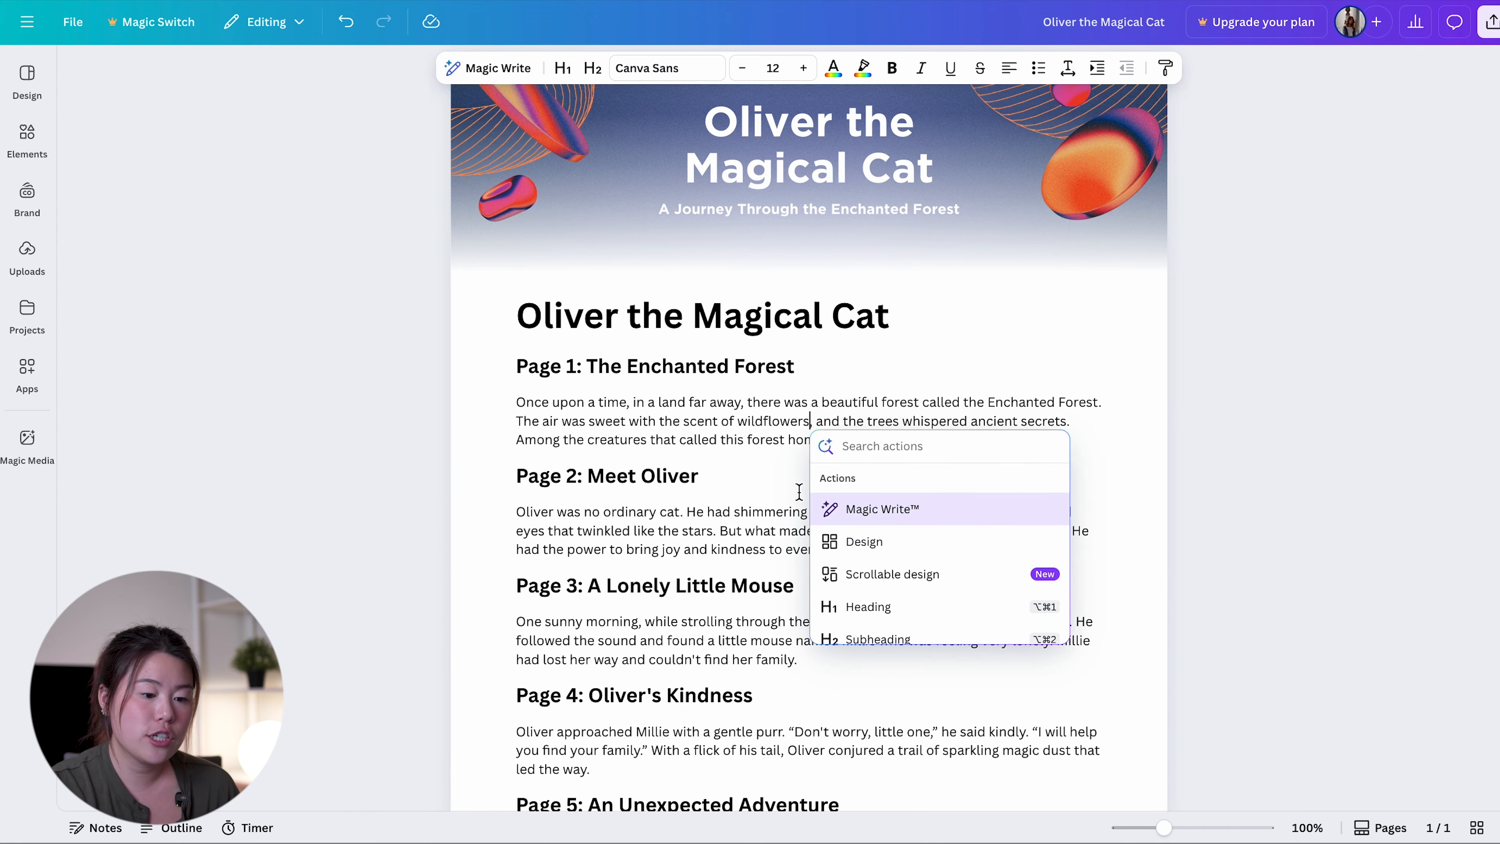
{"action": "scroll", "coordinate": [888, 544], "scroll_direction": "down", "scroll_amount": 3}
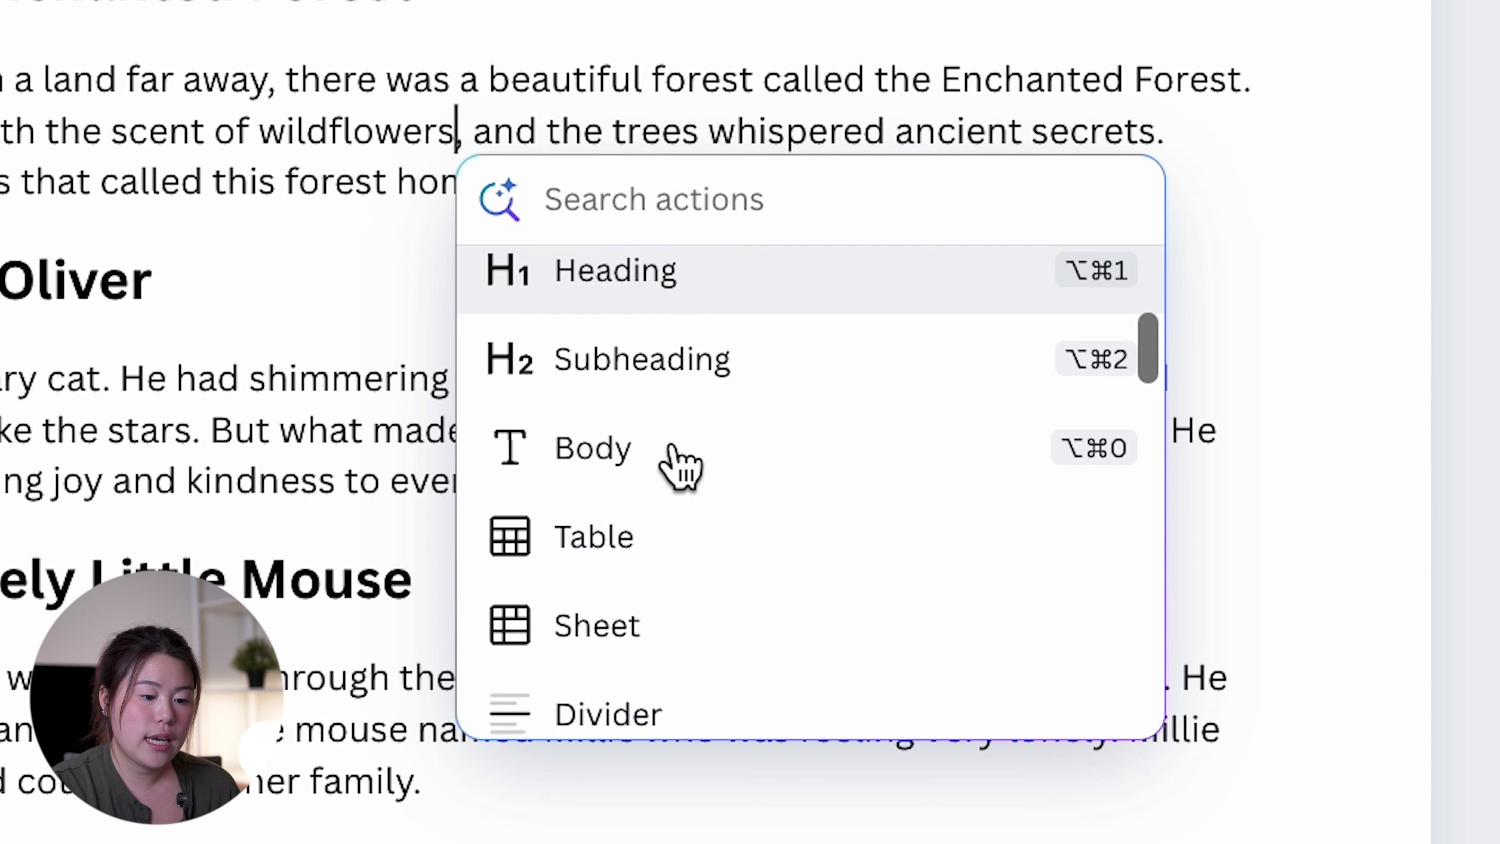
{"action": "scroll", "coordinate": [680, 467], "scroll_direction": "down", "scroll_amount": 5}
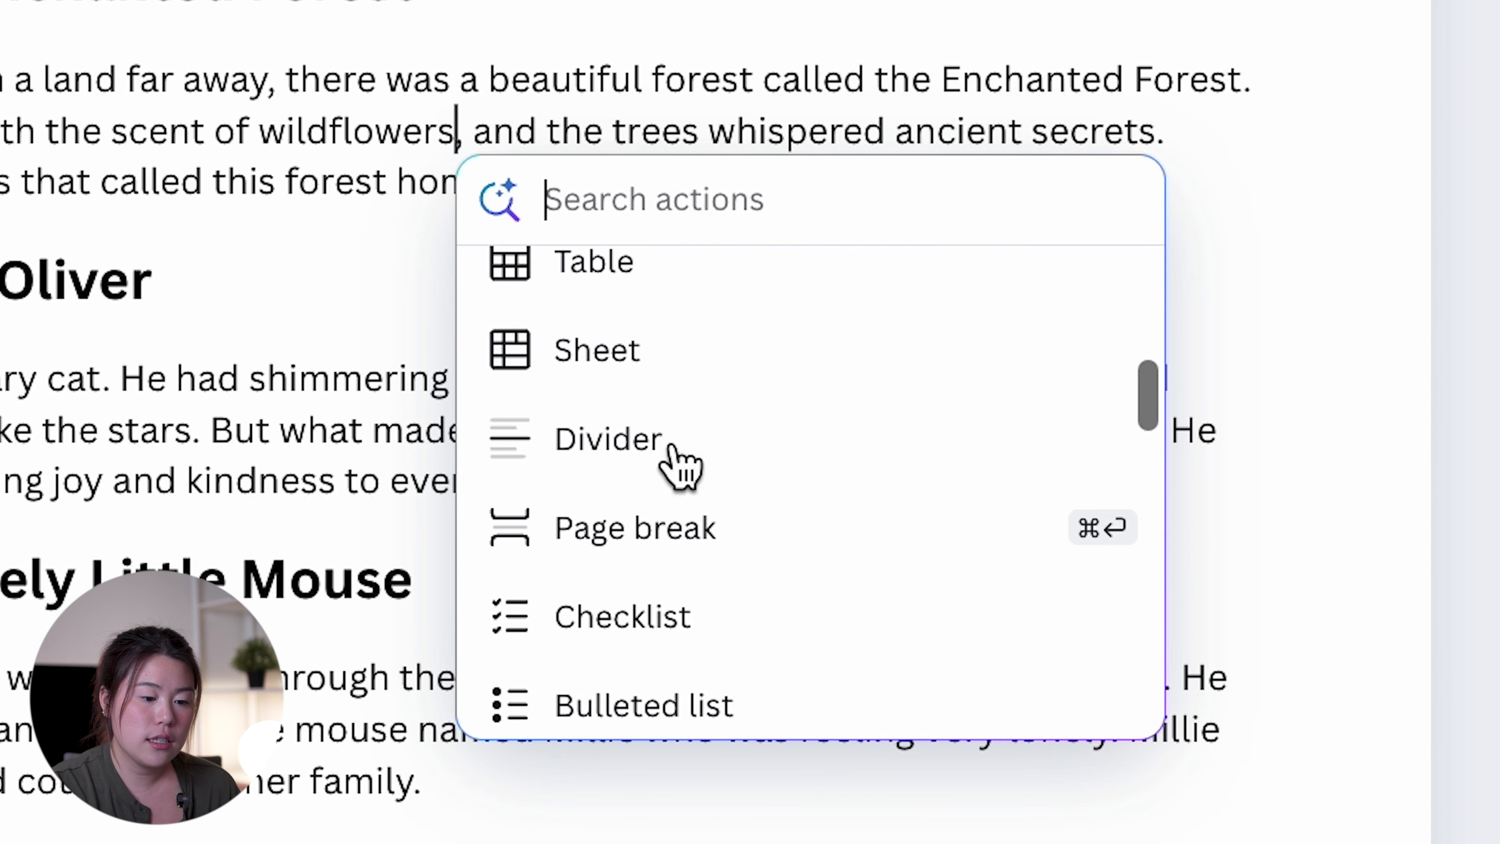
{"action": "left_click", "coordinate": [673, 523]}
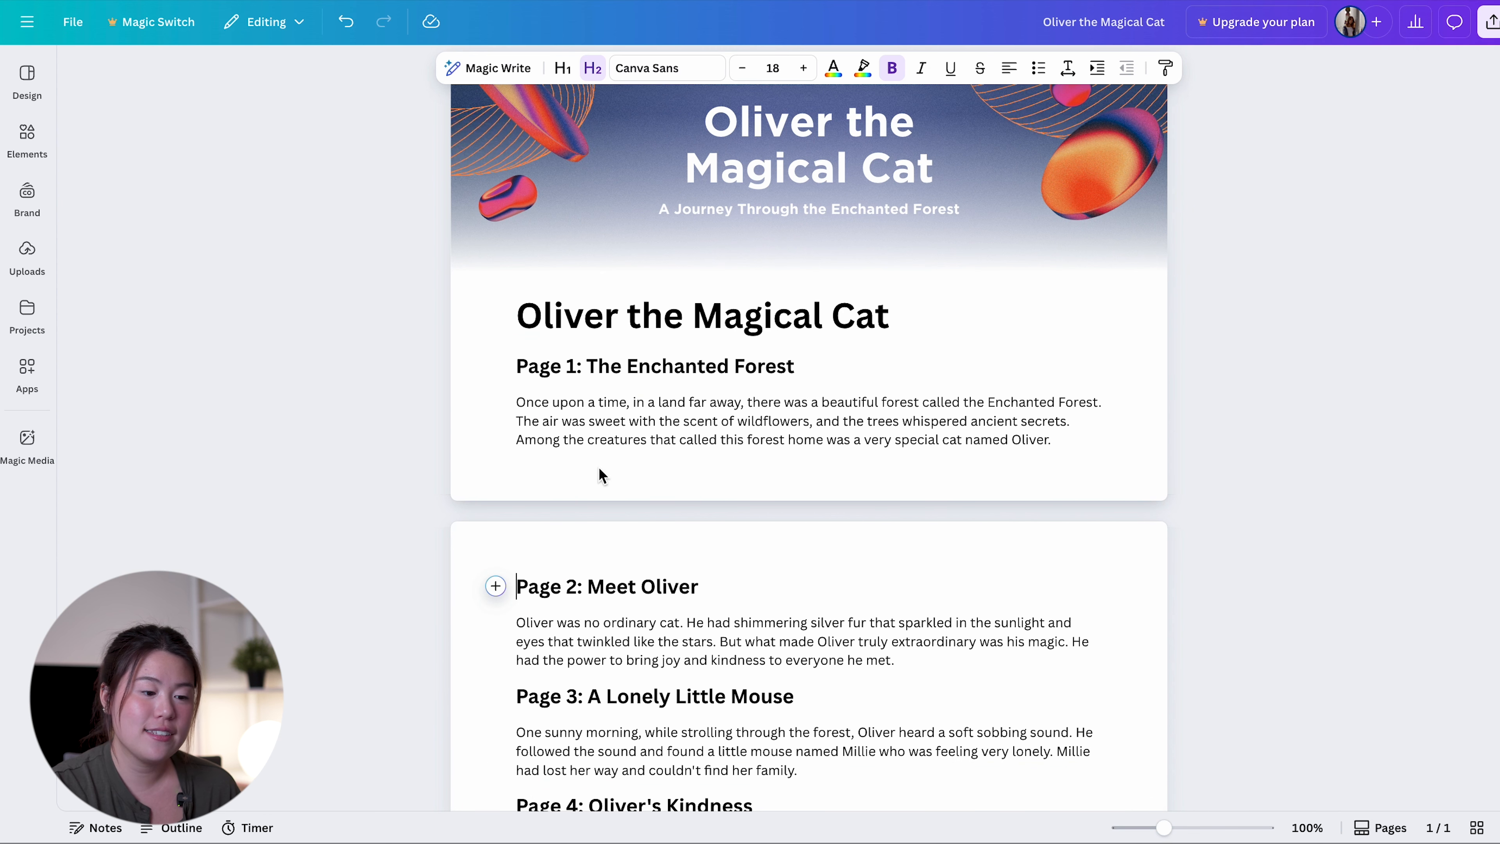
Insert a page break after the Page 2 paragraph so that "Page 3: A Lonely Little Mouse" starts on its own page
{"action": "left_click", "coordinate": [626, 395]}
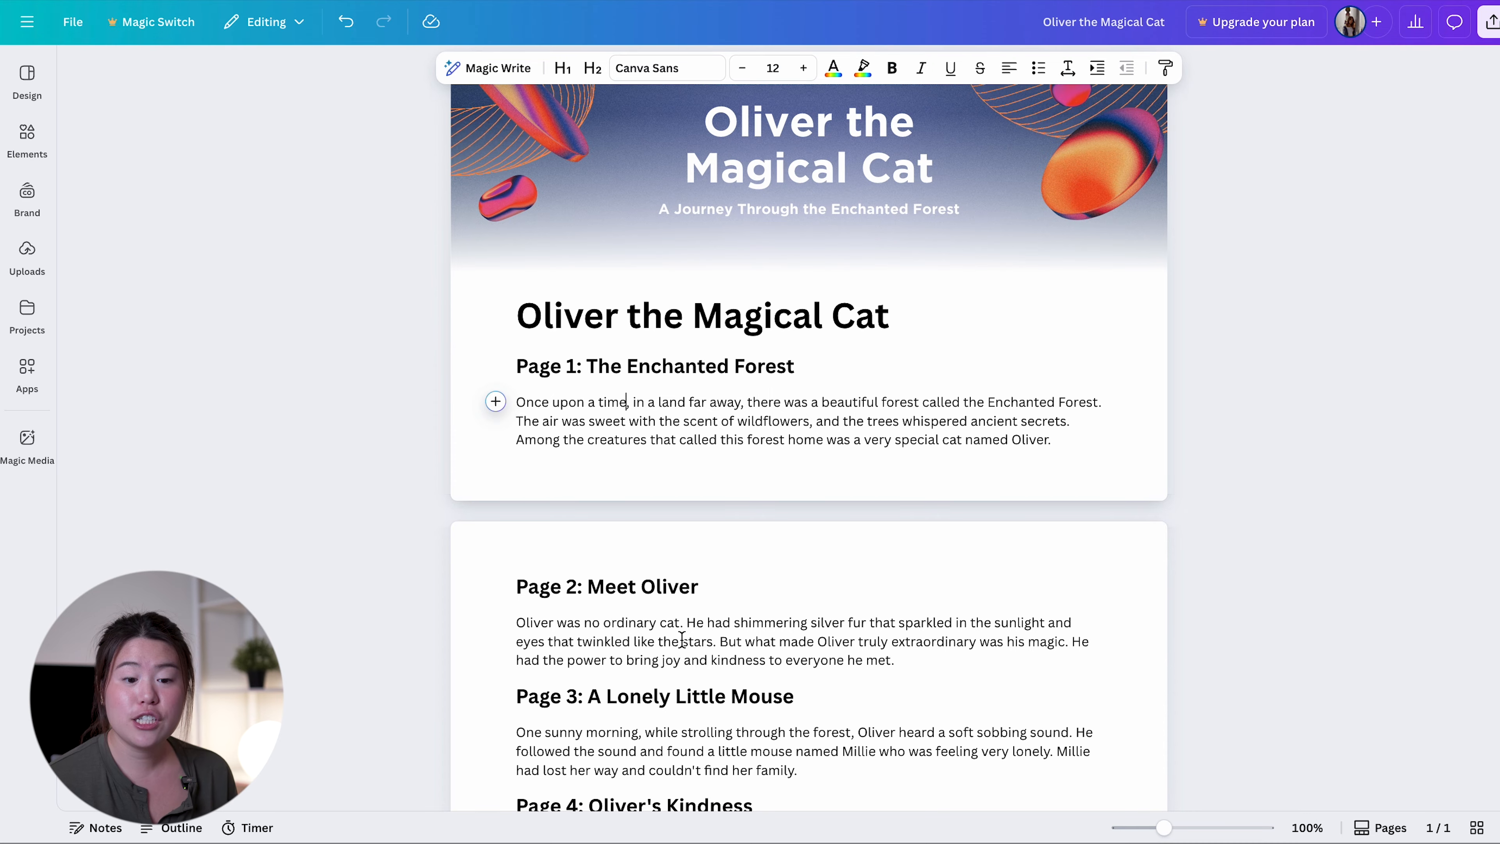
{"action": "left_click", "coordinate": [562, 641]}
{"action": "left_click", "coordinate": [495, 641]}
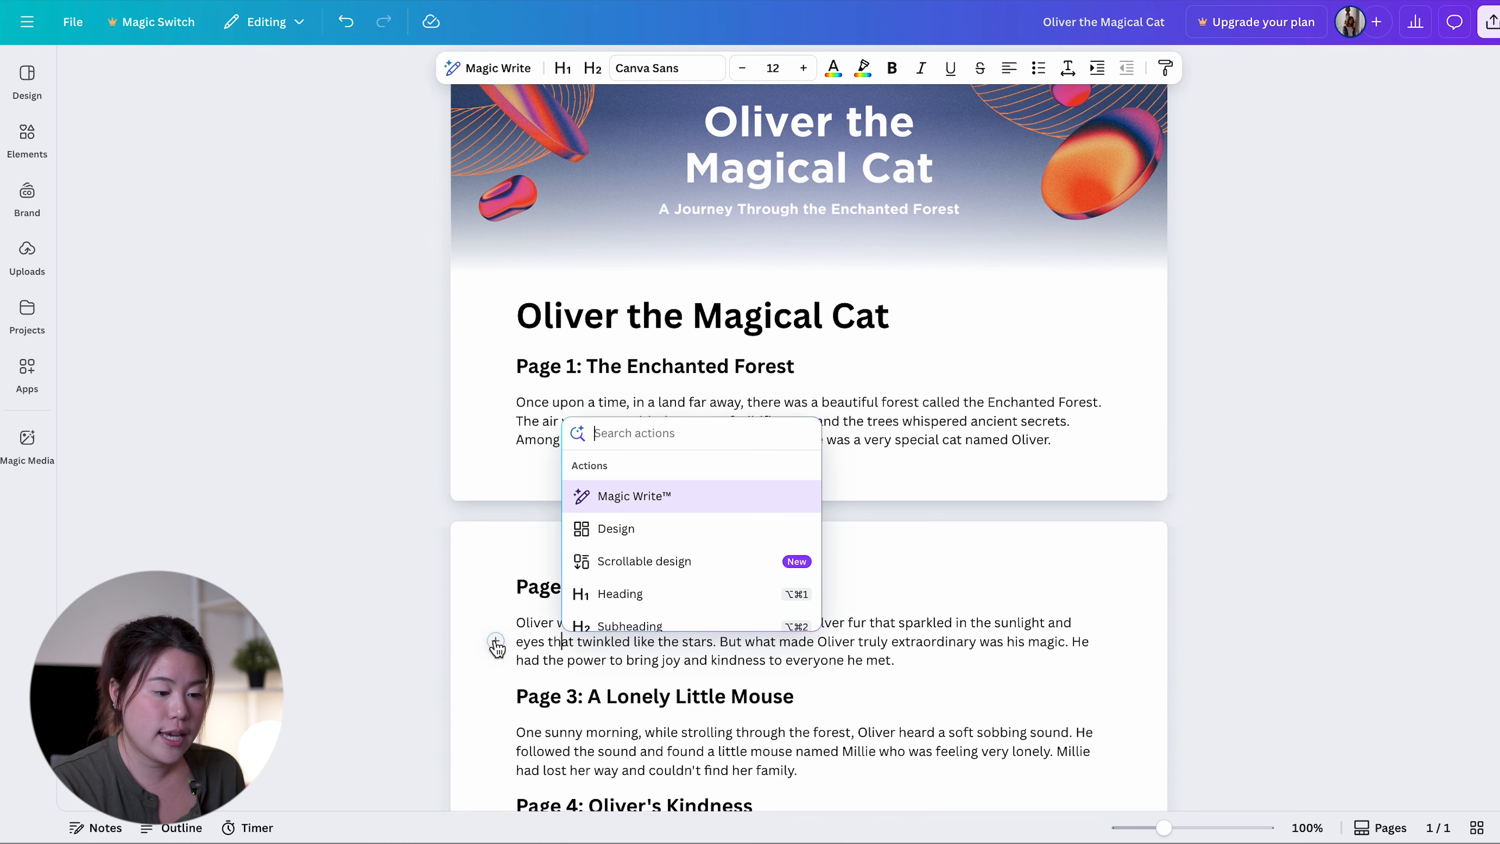
{"action": "scroll", "coordinate": [689, 538], "scroll_direction": "down", "scroll_amount": 5}
{"action": "left_click", "coordinate": [689, 538]}
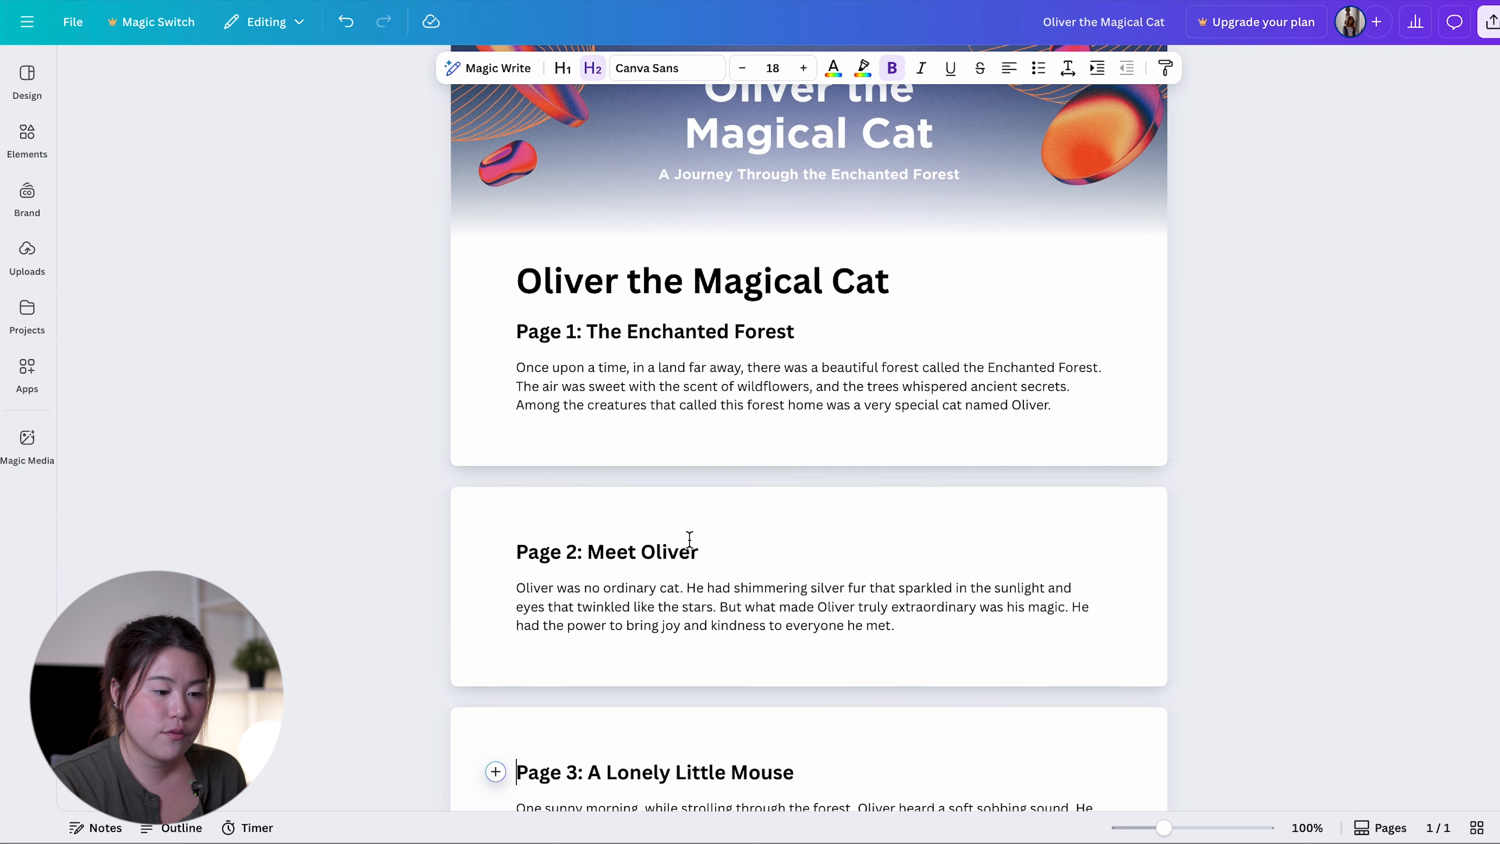
Insert a page break after the Page 3 paragraph to separate it from the Page 4 section
{"action": "scroll", "coordinate": [689, 540], "scroll_direction": "down", "scroll_amount": 3}
{"action": "left_click", "coordinate": [655, 581]}
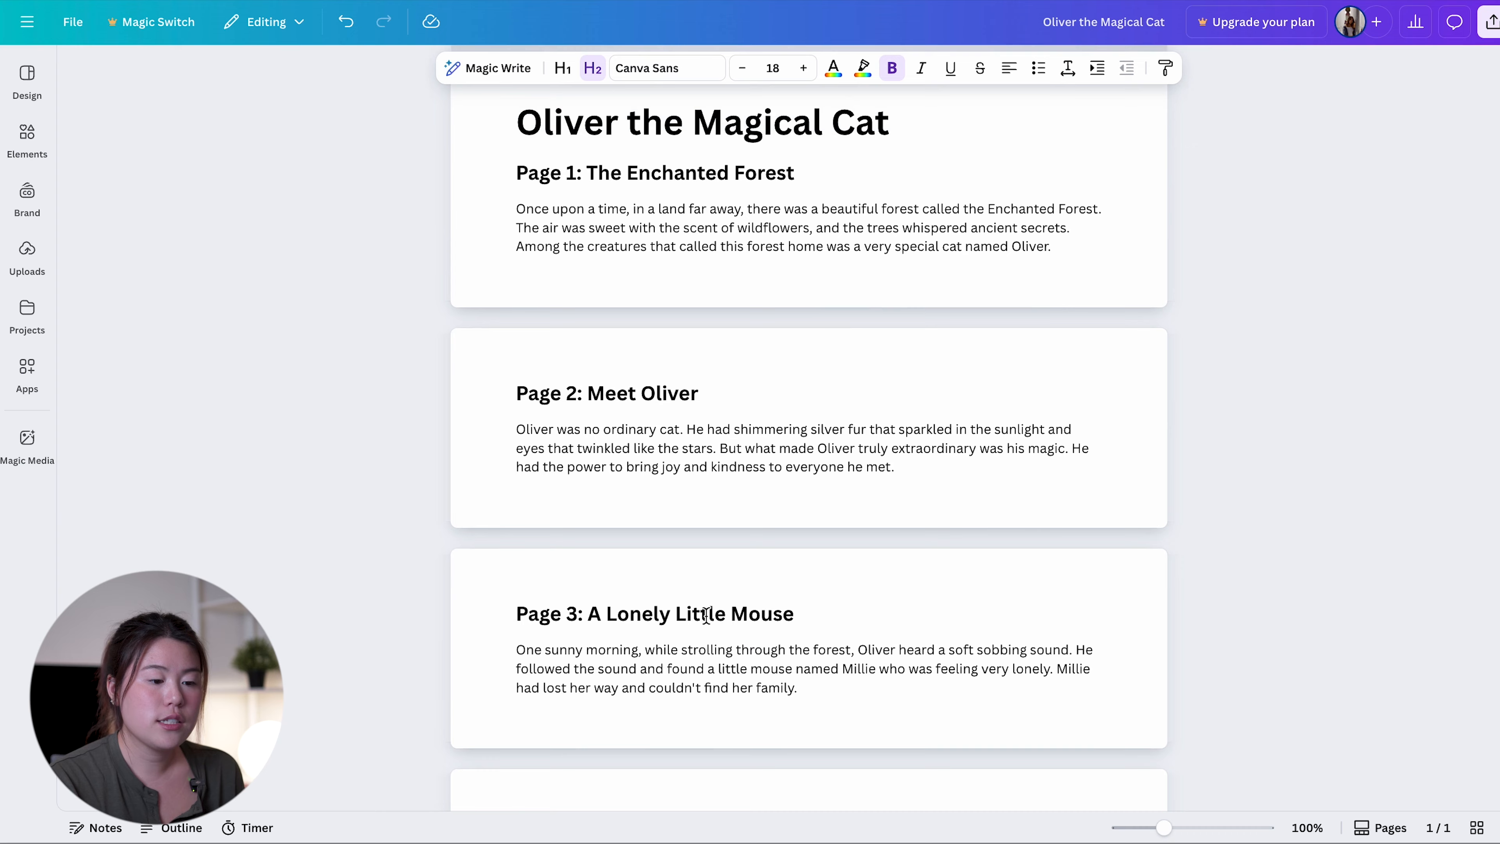
{"action": "scroll", "coordinate": [707, 616], "scroll_direction": "down", "scroll_amount": 1}
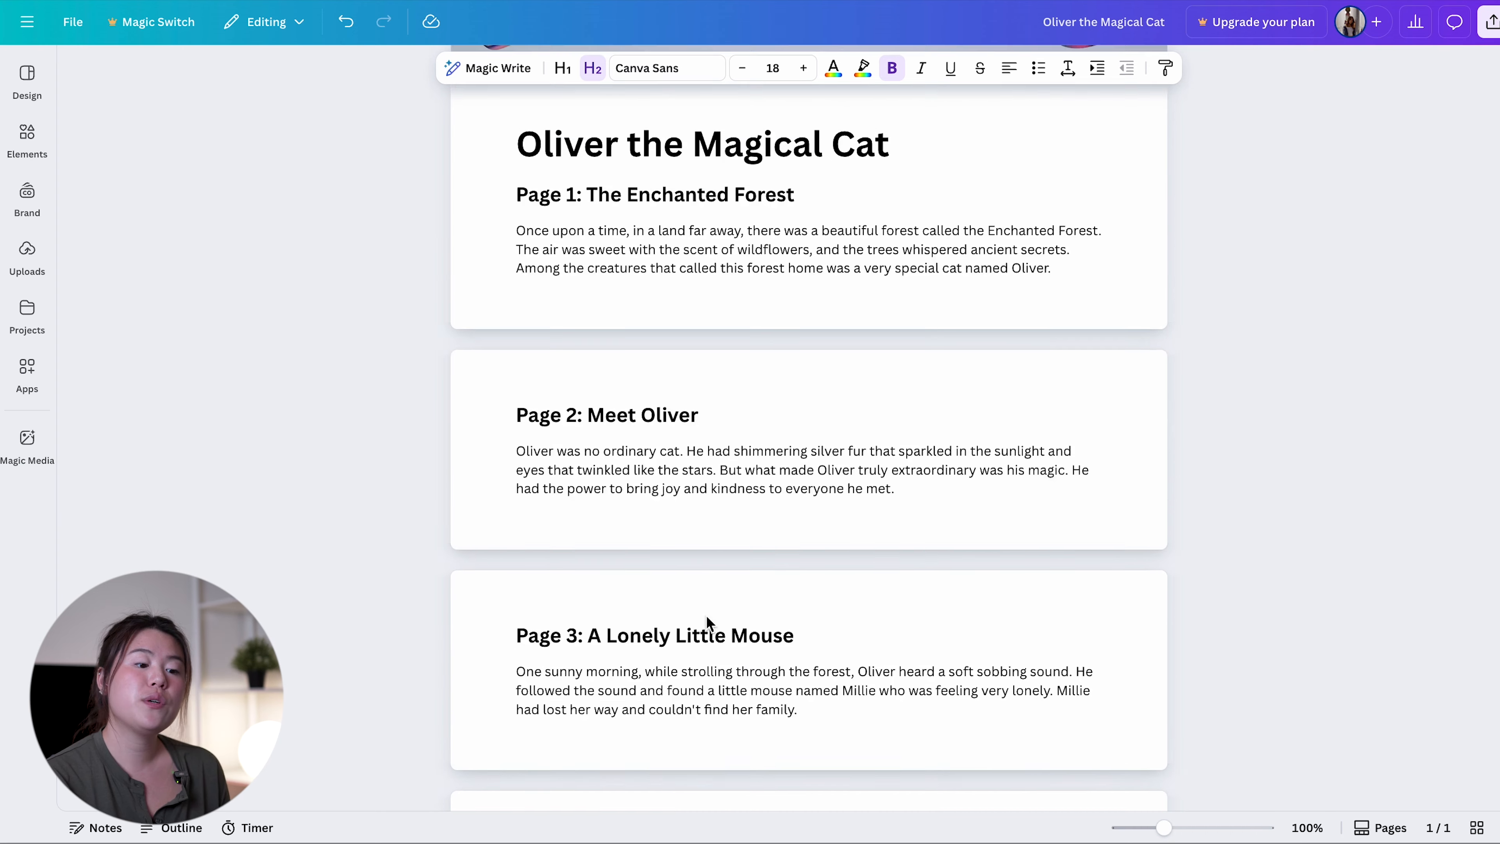
Generate Magic Media images from the prompt "Cute watercolor illustration of a magical orange cat wearing a tiny cape, childrens book style, soft pasterls"
{"action": "scroll", "coordinate": [707, 617], "scroll_direction": "up", "scroll_amount": 4}
{"action": "scroll", "coordinate": [707, 616], "scroll_direction": "down", "scroll_amount": 15}
{"action": "scroll", "coordinate": [707, 617], "scroll_direction": "up", "scroll_amount": 17}
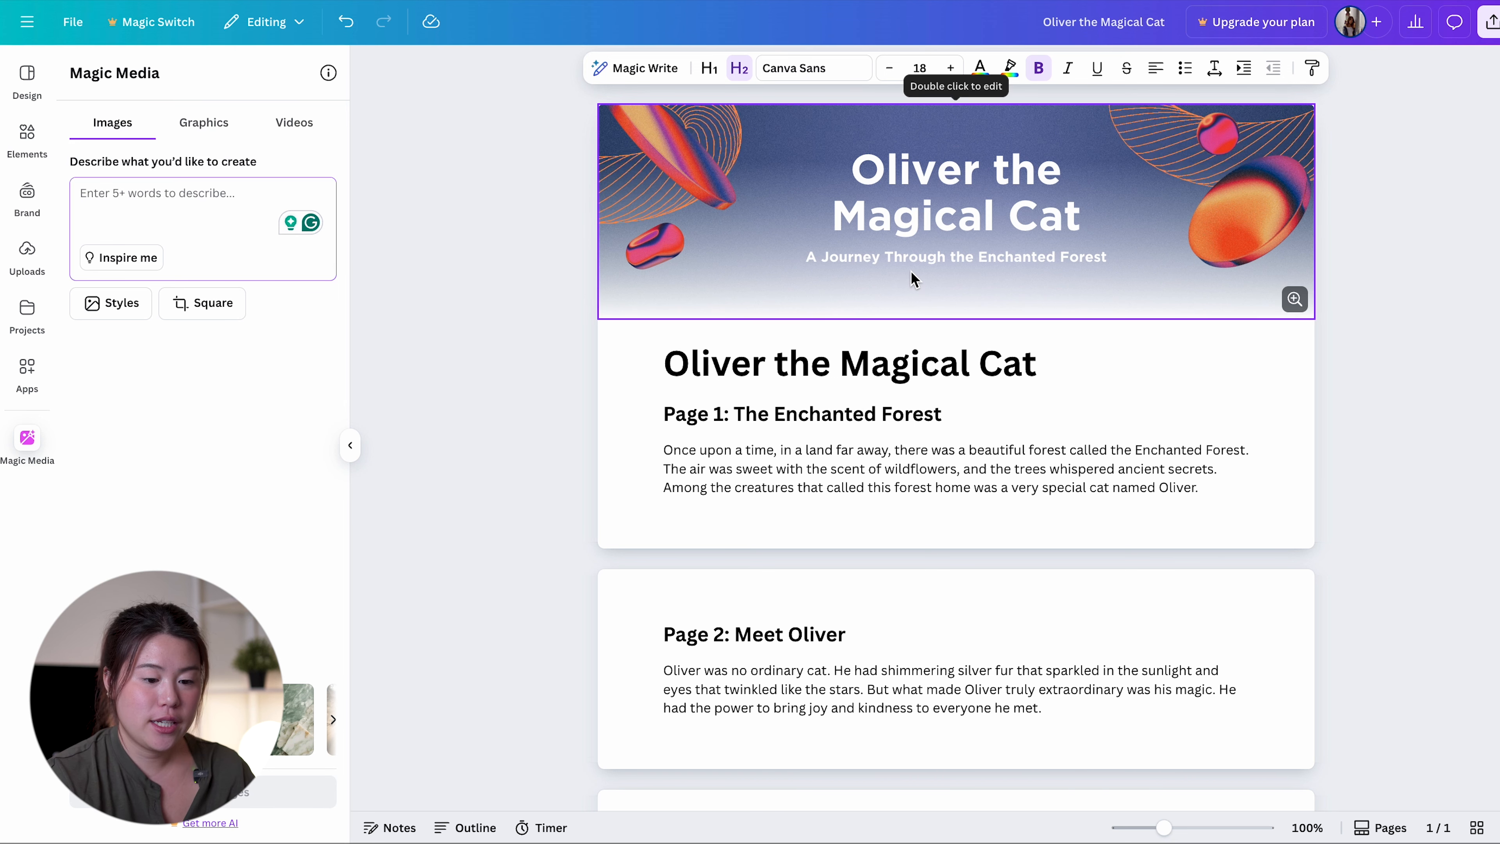
{"action": "type", "text": "Cute waterco"}
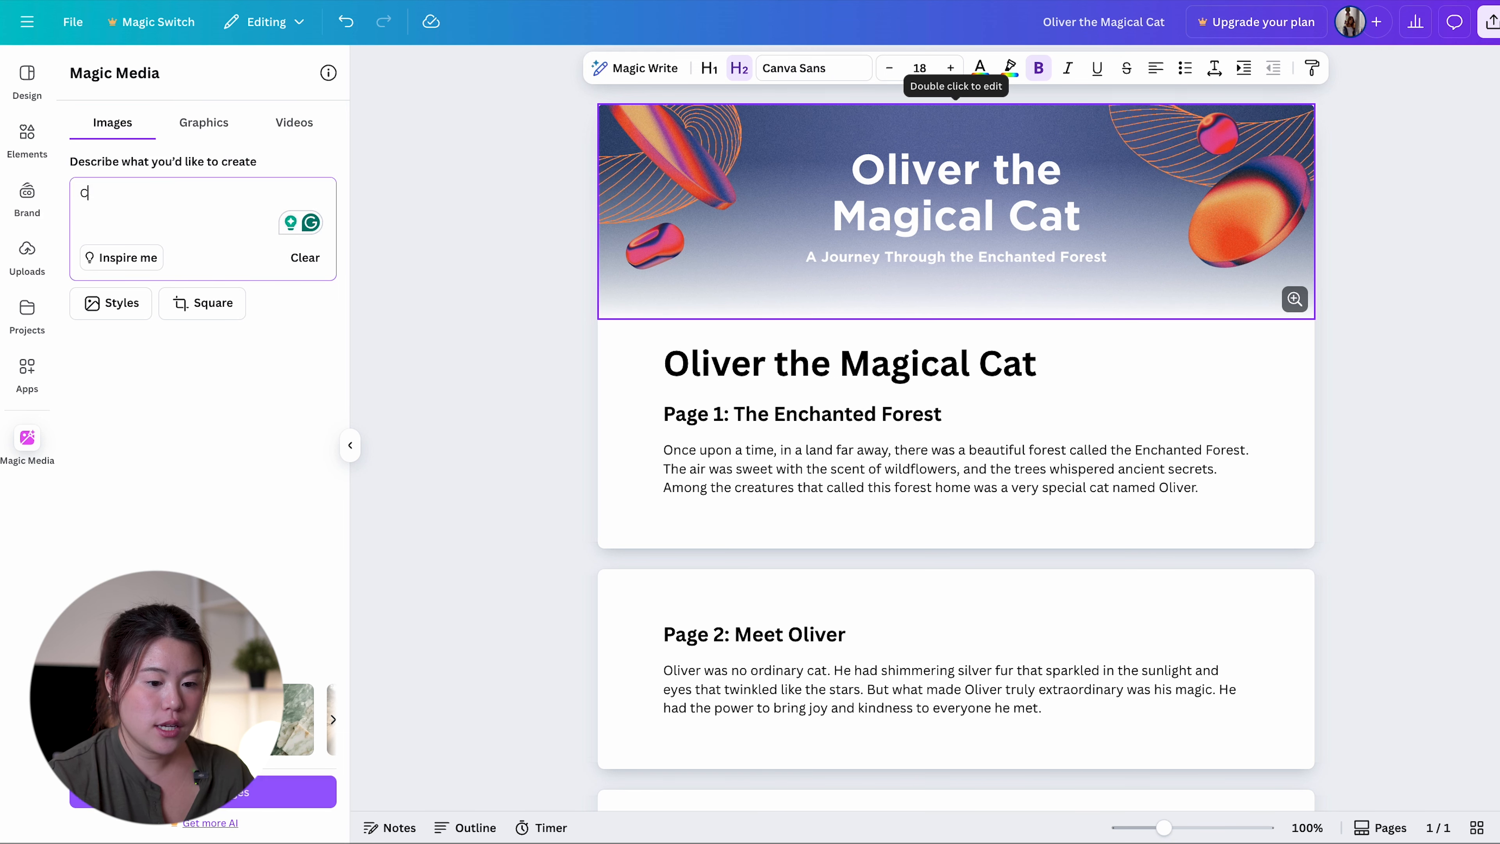
{"action": "type", "text": "lo"}
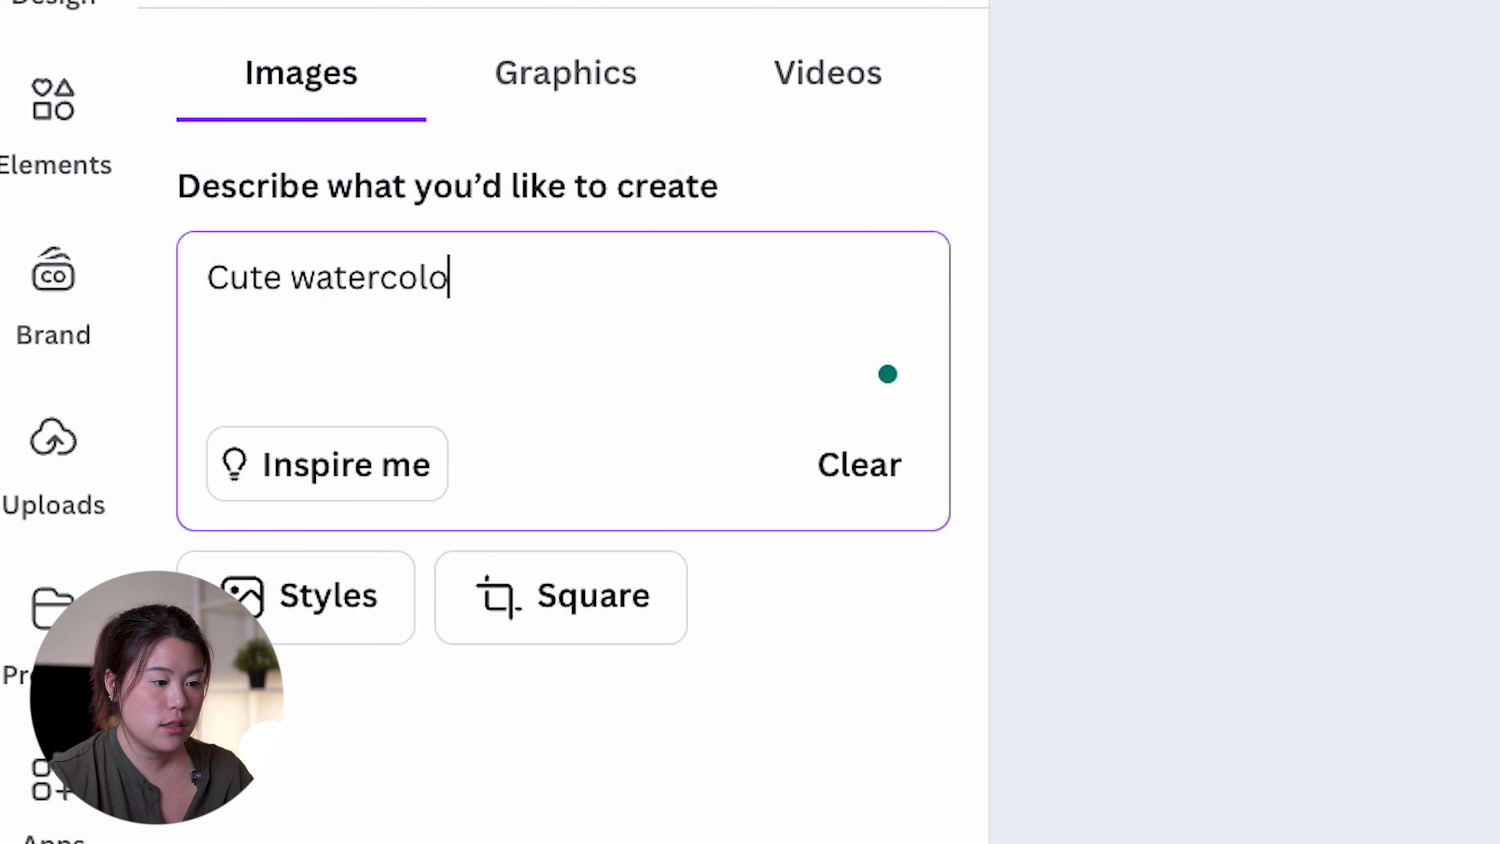
{"action": "type", "text": "r illustration of a magical orange "}
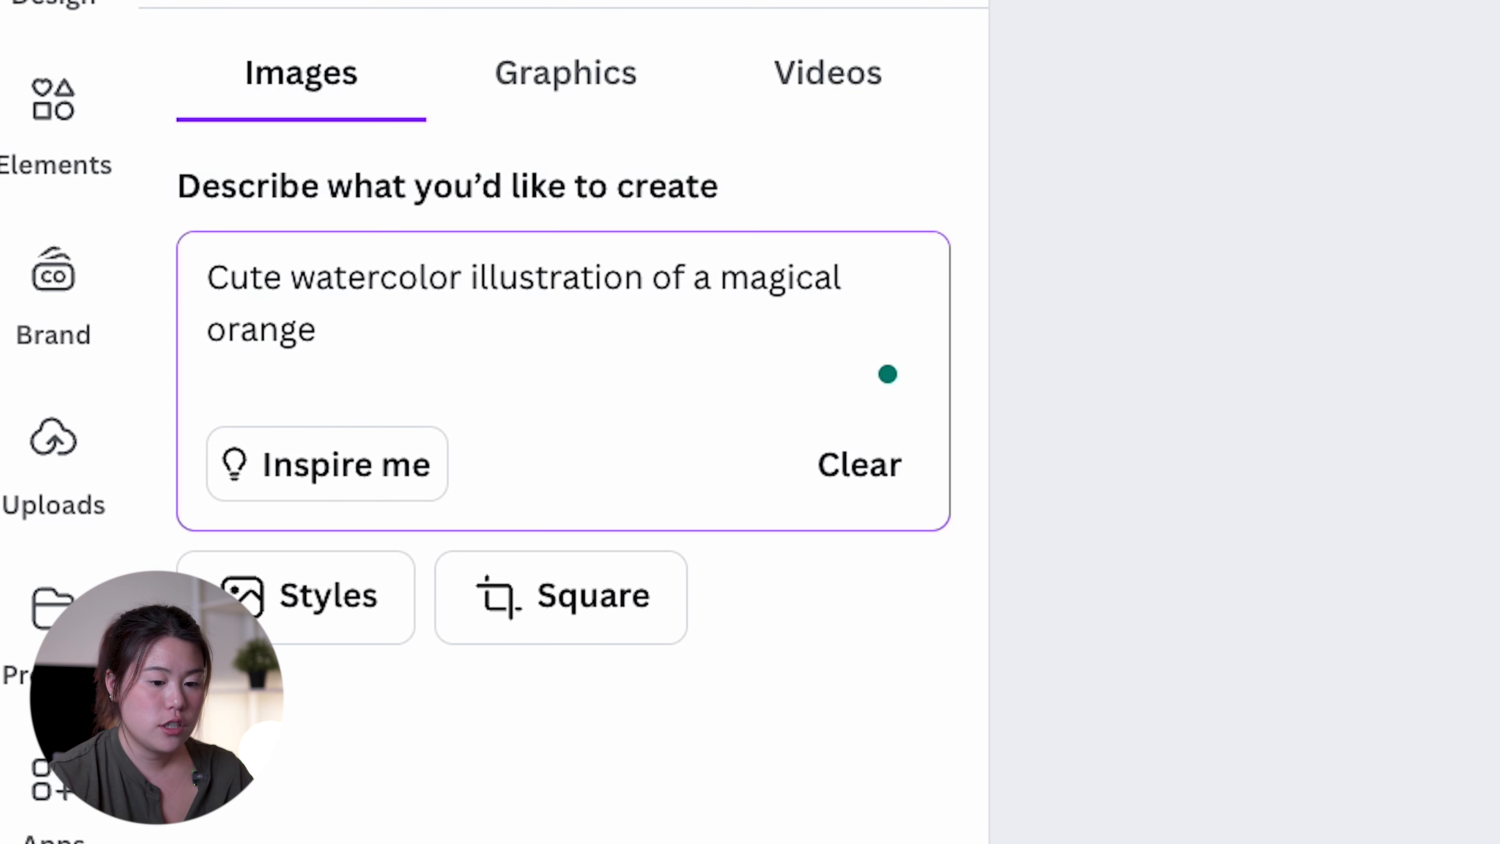
{"action": "type", "text": "cat wearing a tiny cap"}
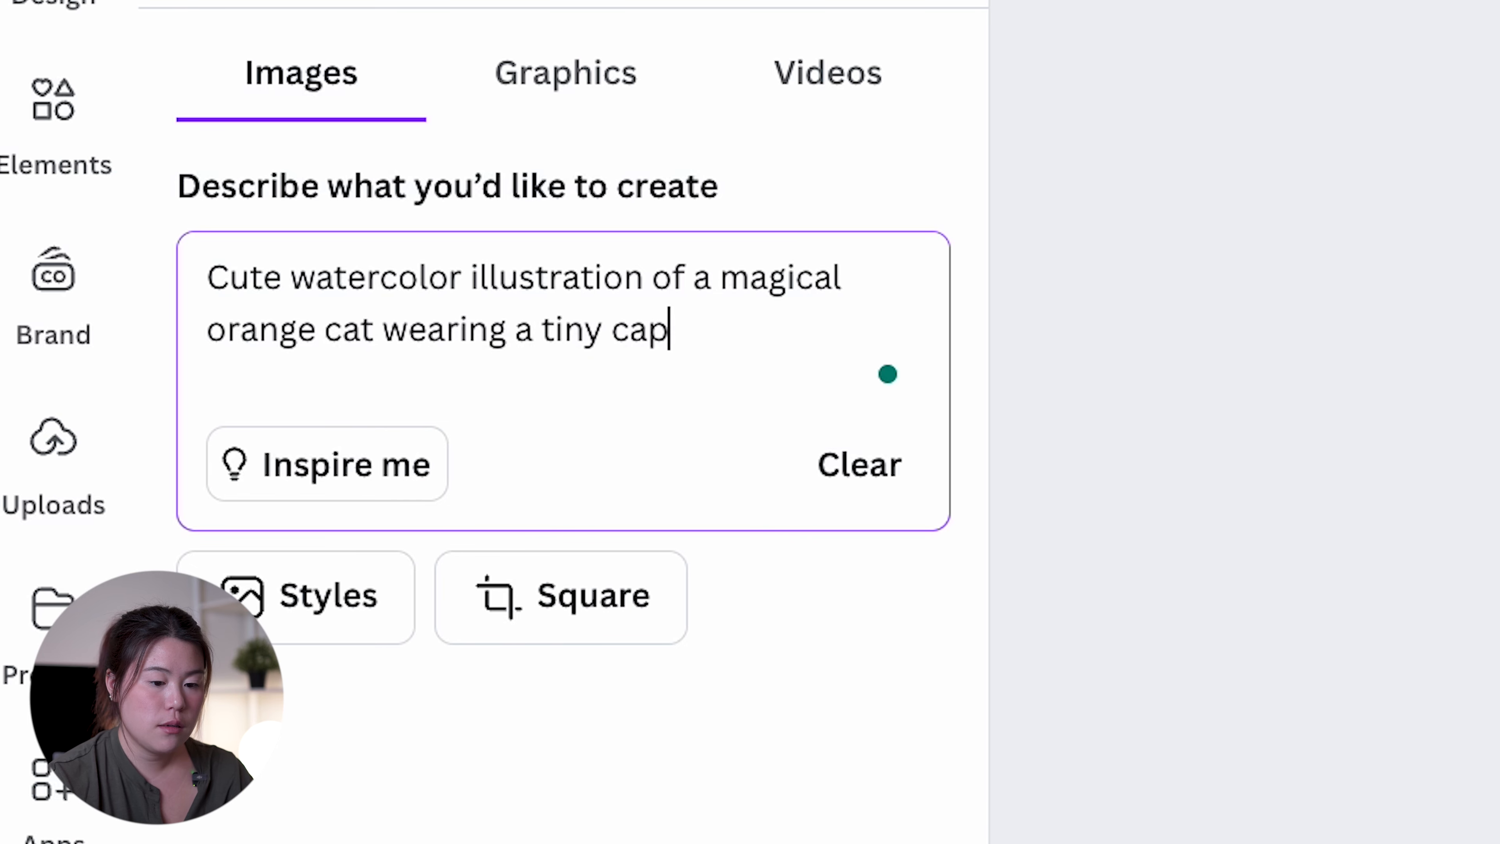
{"action": "type", "text": "e, childrens book style, soft pasterls"}
{"action": "key", "text": "Return"}
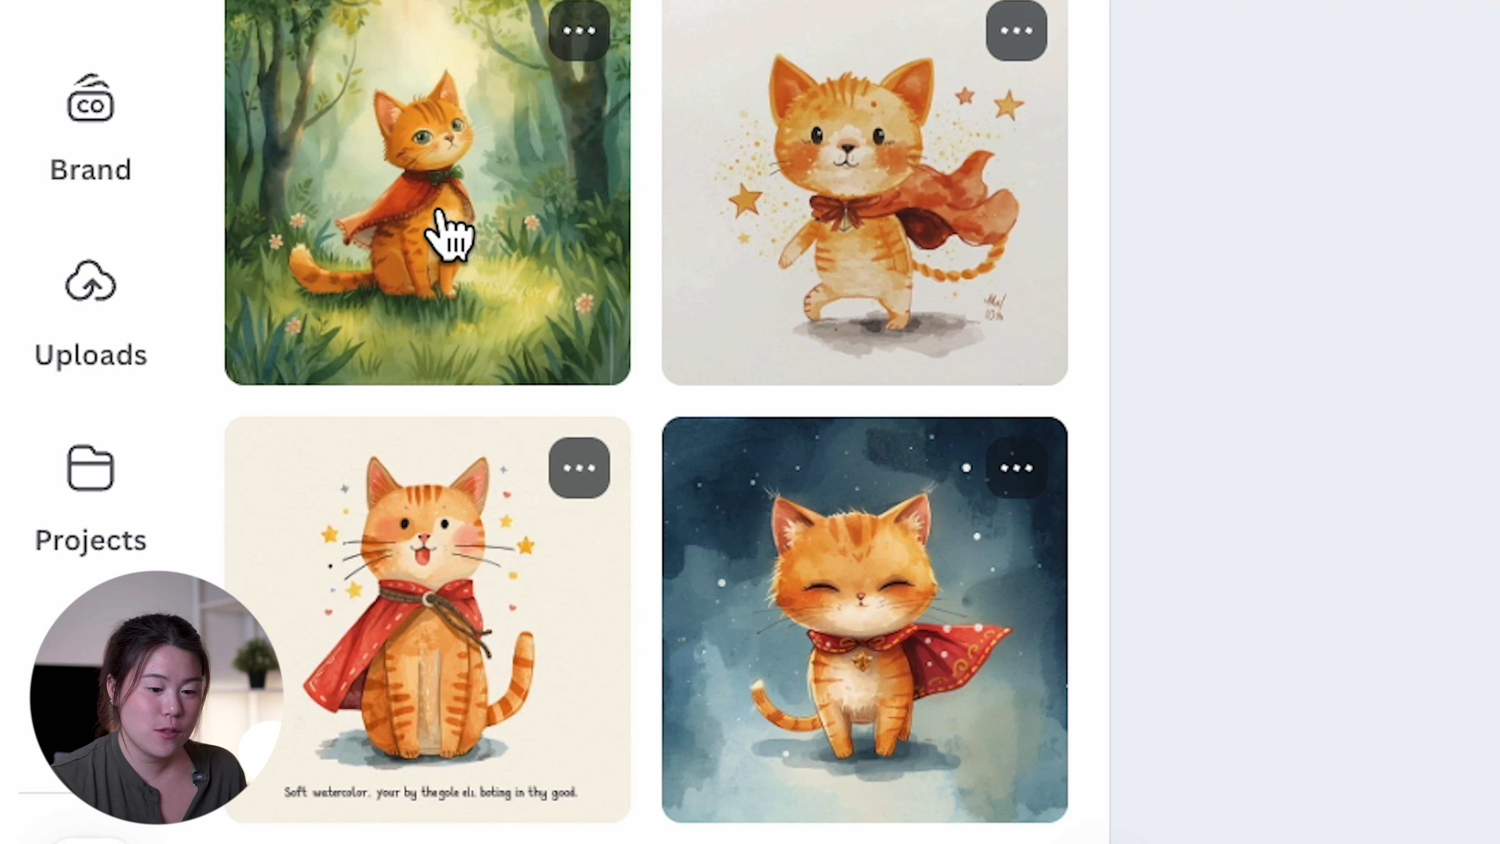
Insert the generated illustration of the orange cat in the forest and move it between the Page 2 heading and its paragraph
{"action": "left_click", "coordinate": [443, 225]}
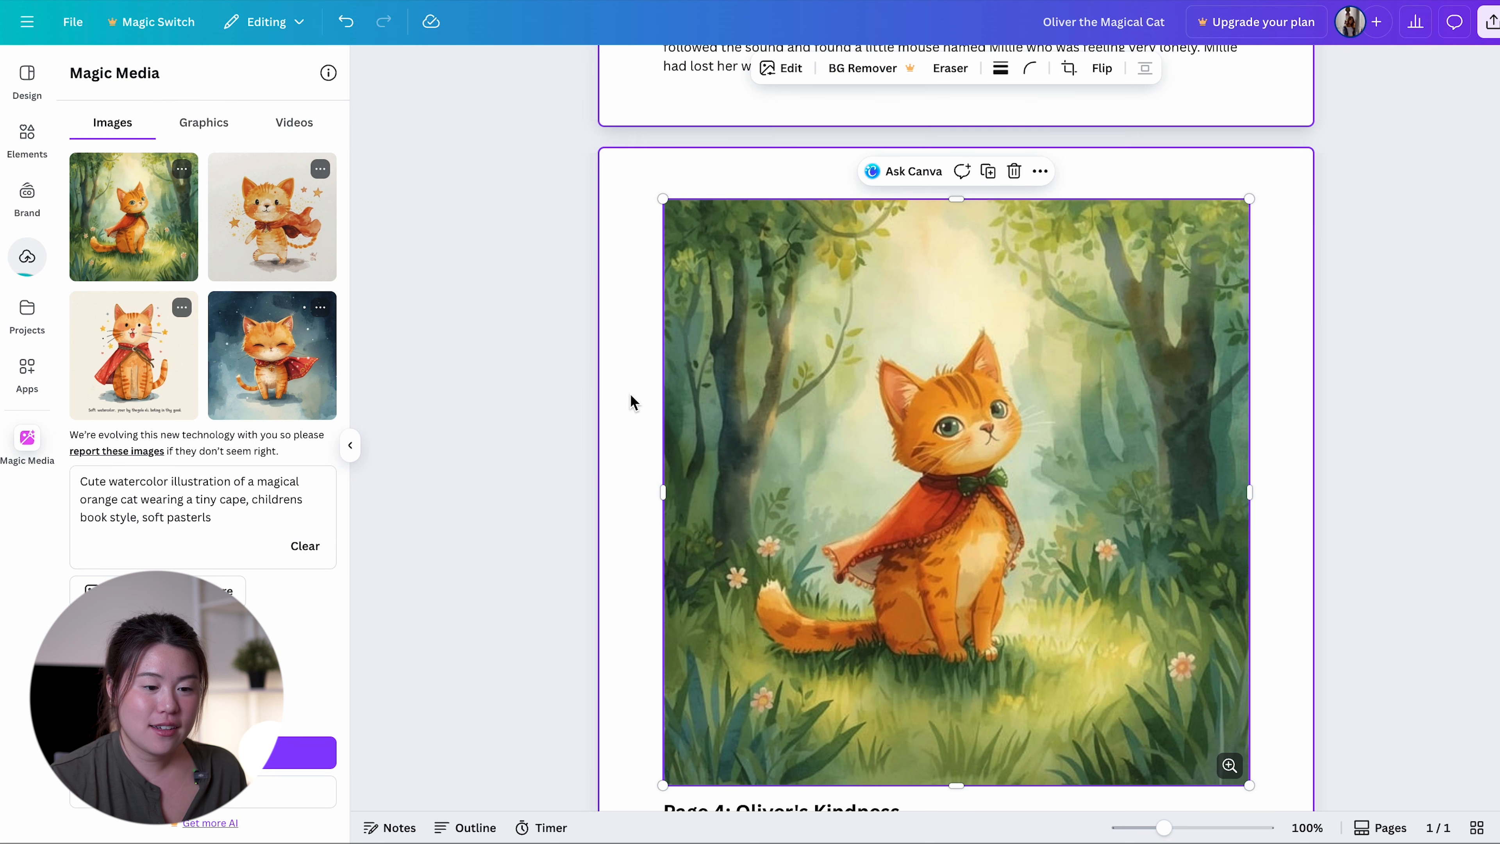
{"action": "scroll", "coordinate": [871, 434], "scroll_direction": "down", "scroll_amount": 2}
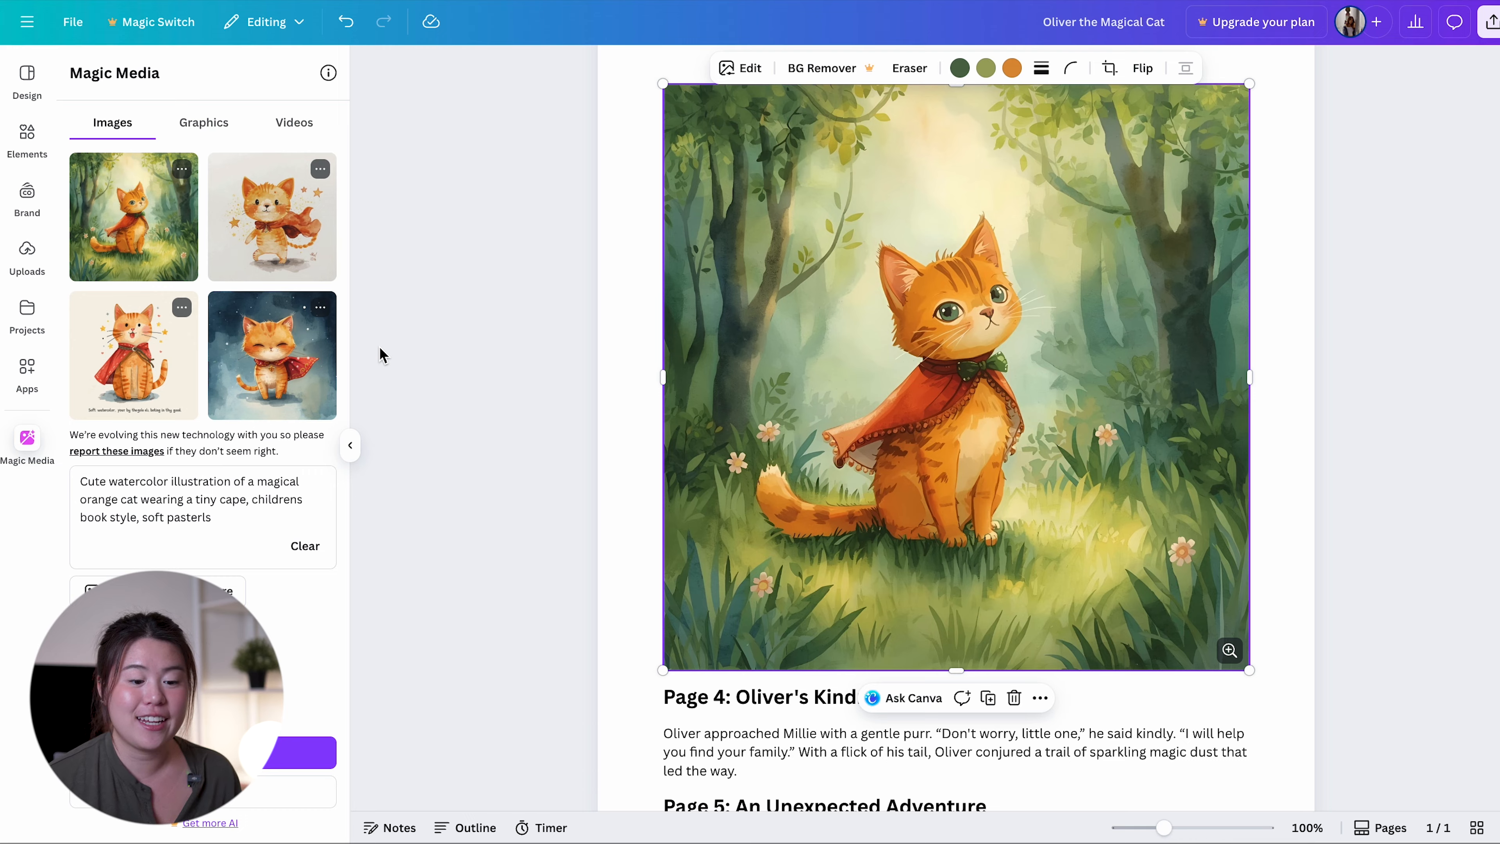
{"action": "scroll", "coordinate": [362, 211], "scroll_direction": "down", "scroll_amount": 5}
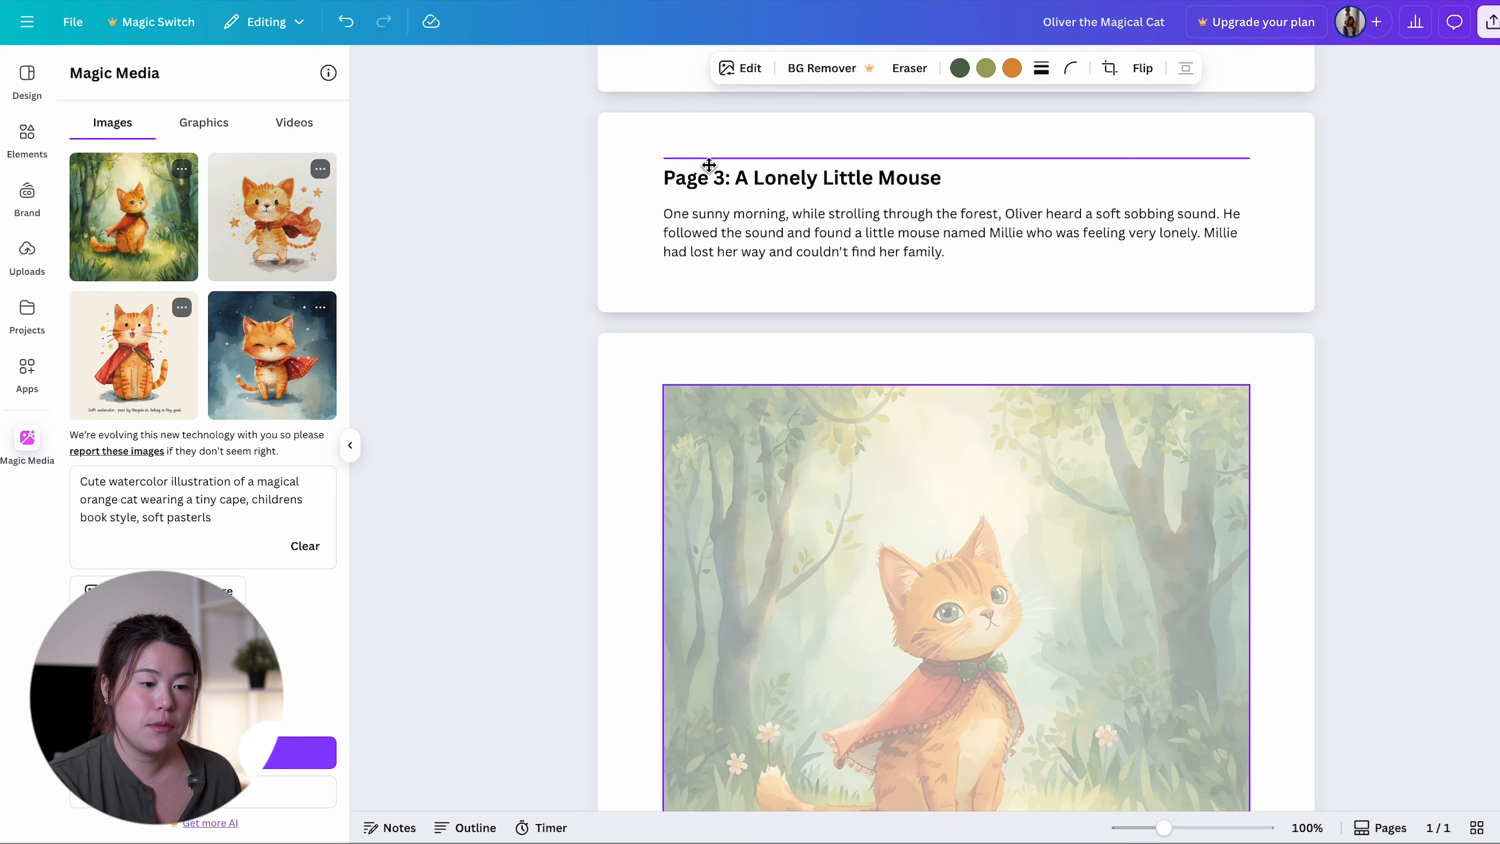
{"action": "left_click_drag", "start_coordinate": [675, 206], "coordinate": [673, 201]}
{"action": "scroll", "coordinate": [977, 465], "scroll_direction": "up", "scroll_amount": 3}
{"action": "left_click_drag", "start_coordinate": [976, 464], "coordinate": [719, 171]}
{"action": "scroll", "coordinate": [854, 399], "scroll_direction": "down", "scroll_amount": 3}
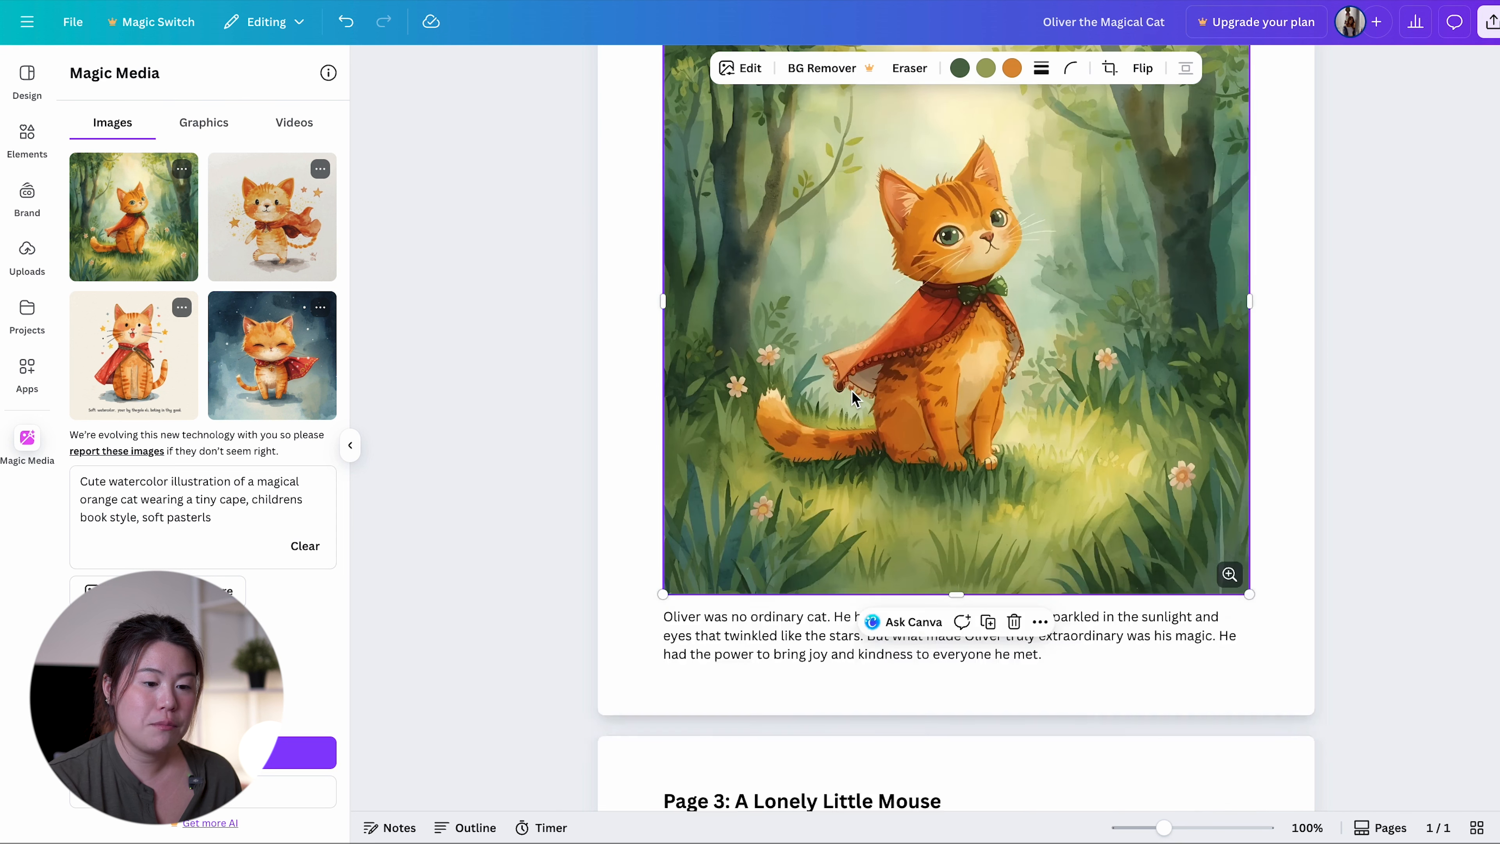
{"action": "scroll", "coordinate": [857, 399], "scroll_direction": "up", "scroll_amount": 3}
{"action": "scroll", "coordinate": [854, 400], "scroll_direction": "down", "scroll_amount": 4}
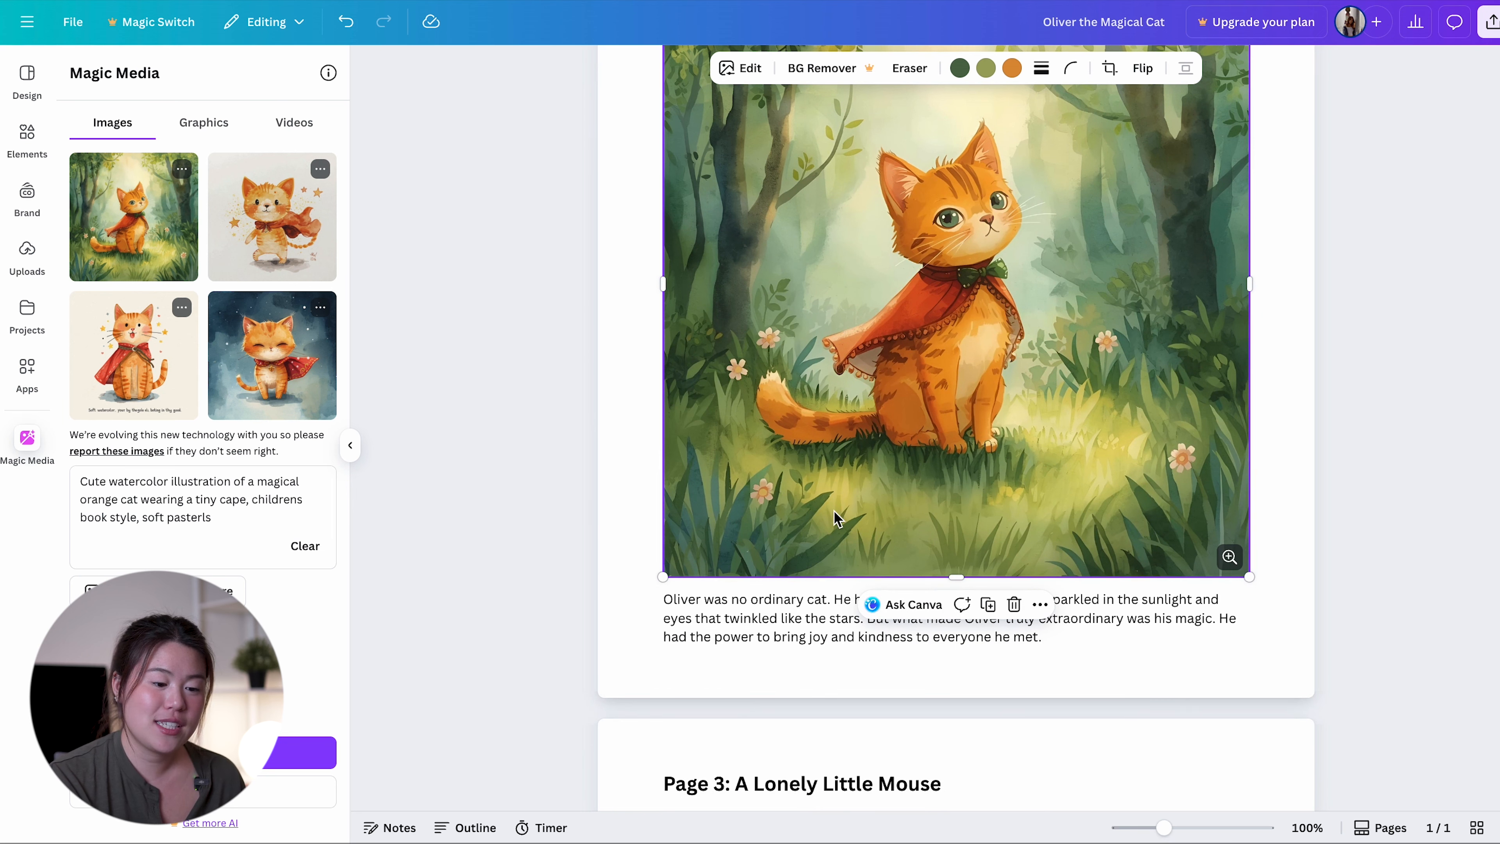
Replace "orange" with "silver fur" in the Magic Media prompt to match the Page 2 text, and generate new images
{"action": "left_click", "coordinate": [788, 646]}
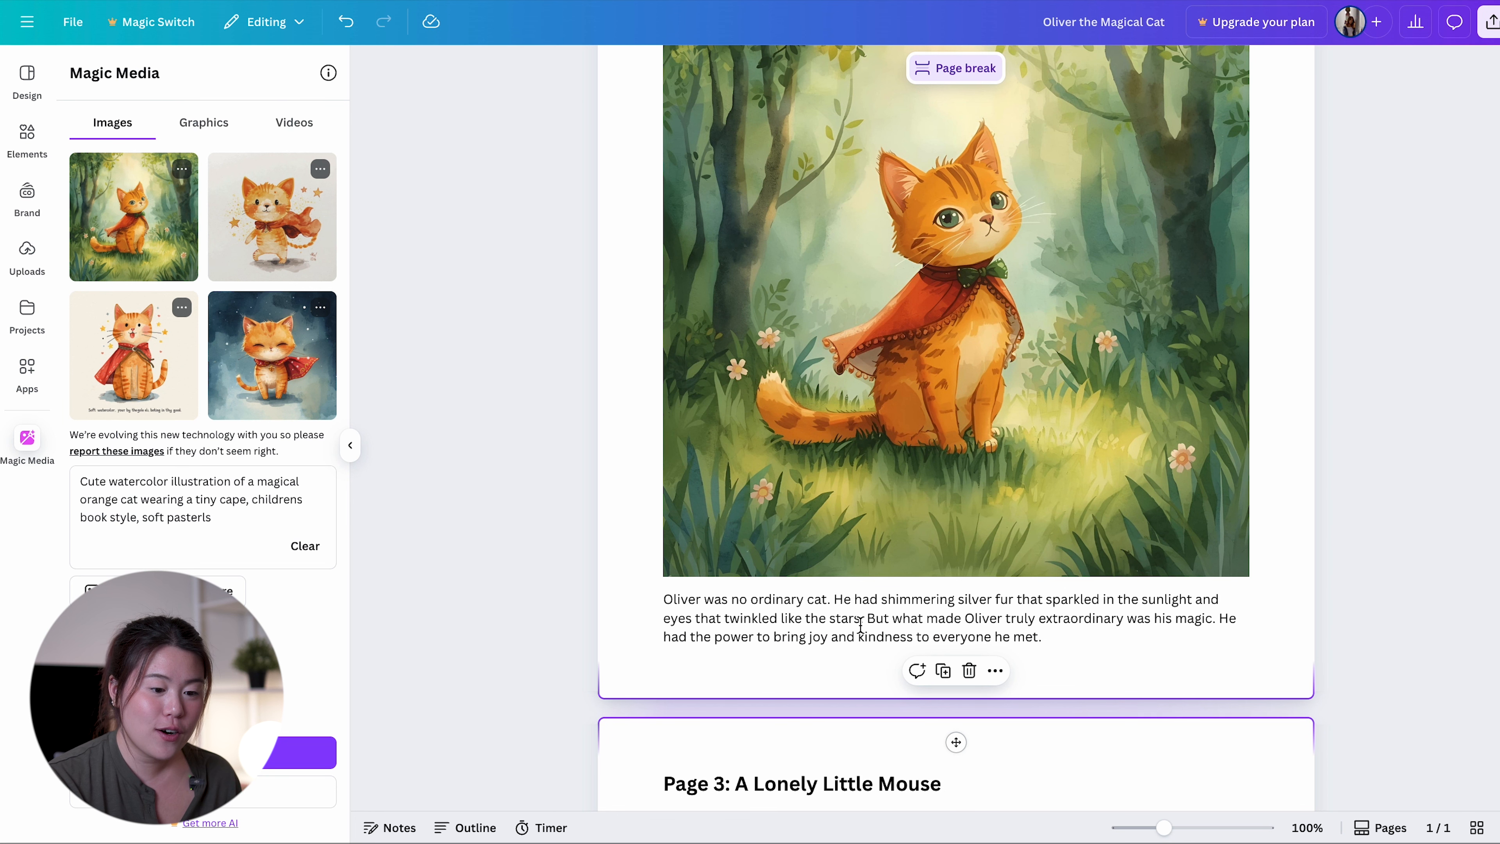
{"action": "left_click", "coordinate": [833, 599]}
{"action": "left_click", "coordinate": [1015, 598]}
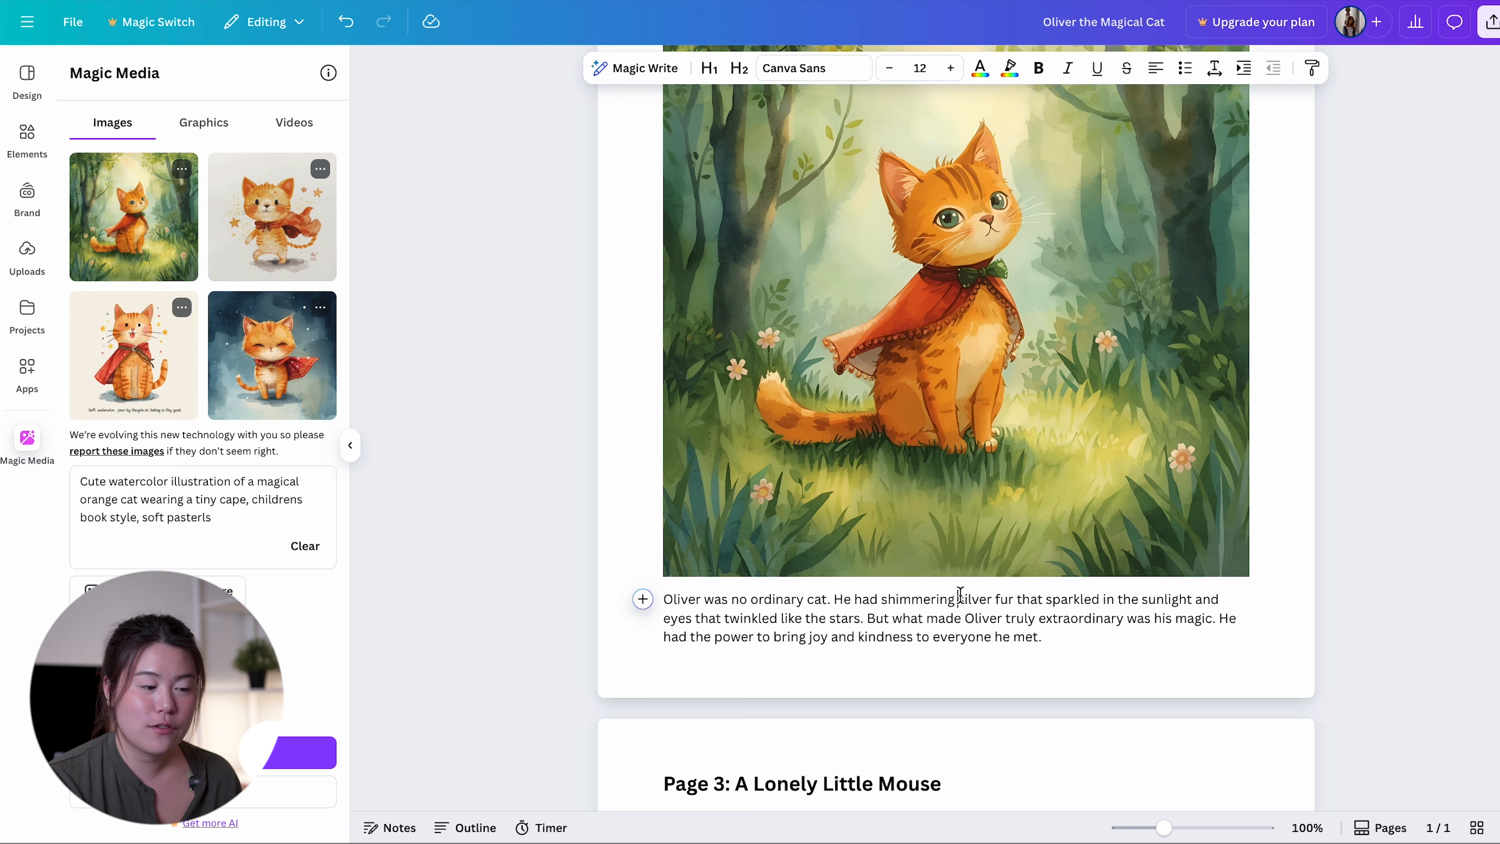
{"action": "left_click", "coordinate": [147, 496]}
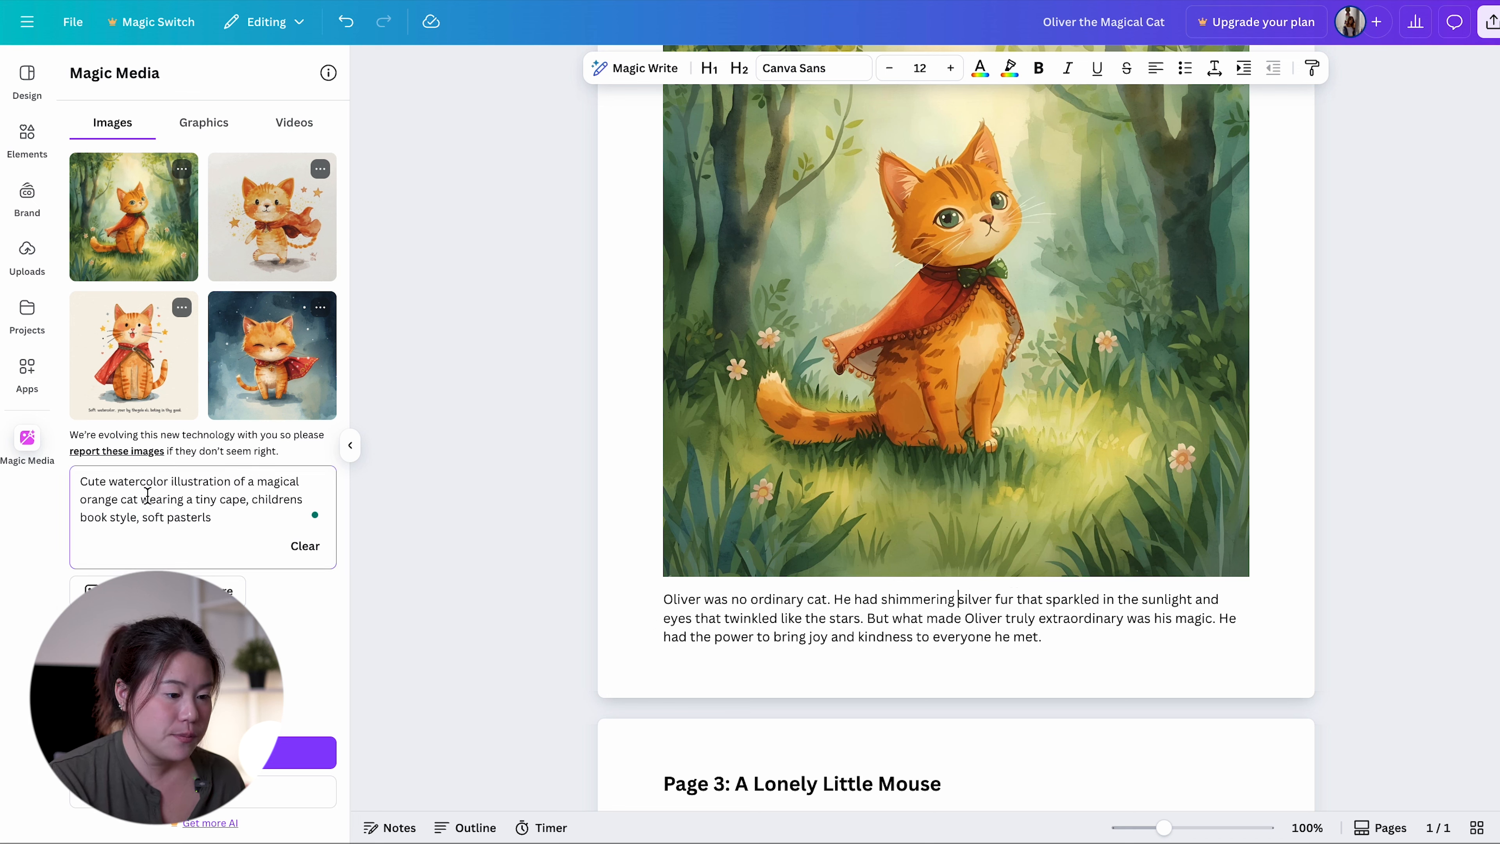
{"action": "double_click", "coordinate": [101, 500]}
{"action": "type", "text": "silver fu"}
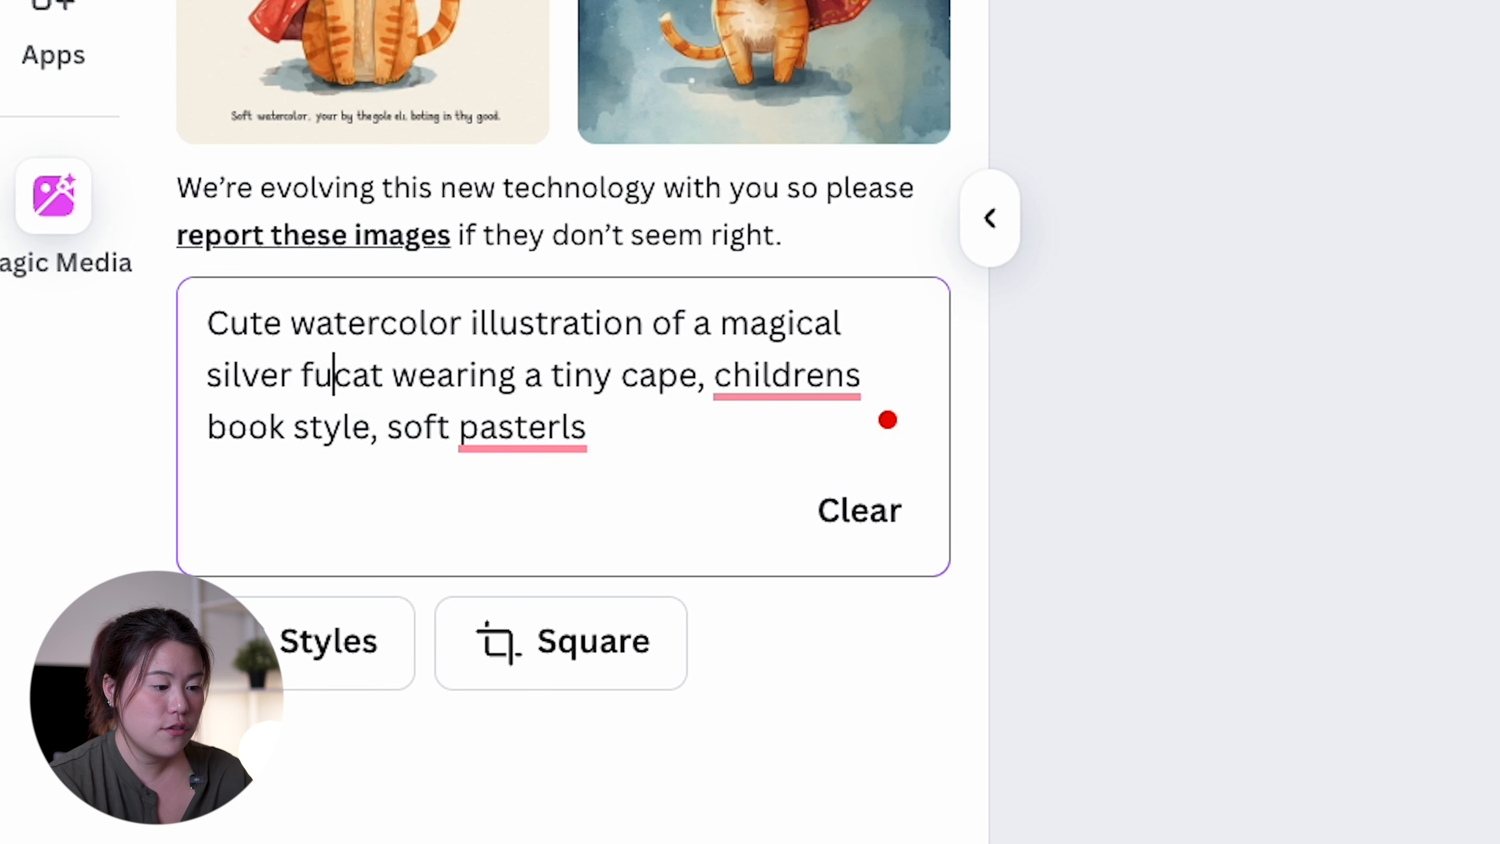
{"action": "type", "text": "r"}
{"action": "key", "text": "Return"}
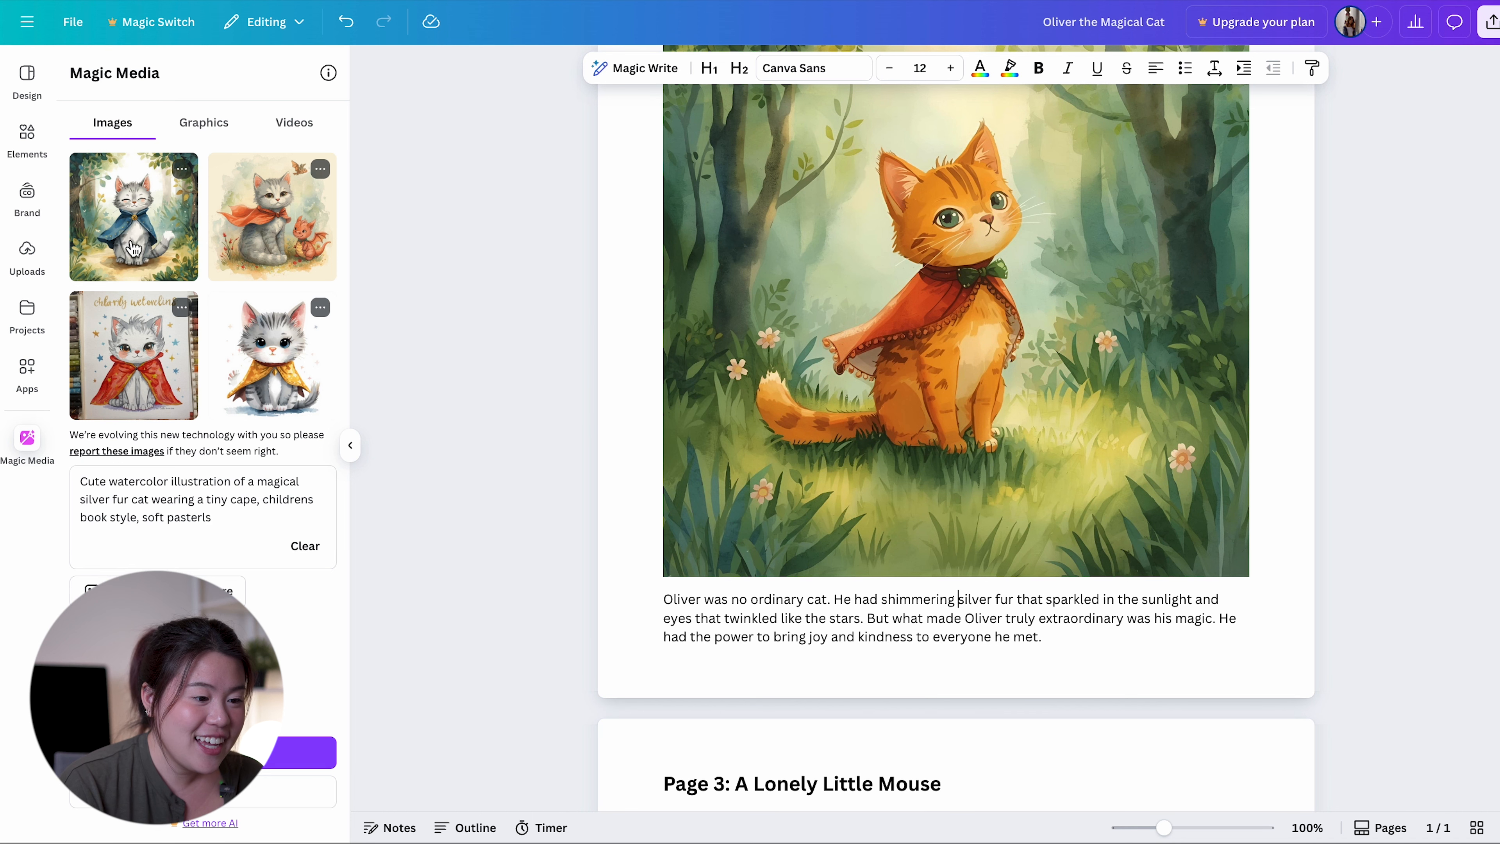
Insert the generated illustration of the silver cat in a blue cape and delete the orange cat image from Page 2
{"action": "left_click", "coordinate": [133, 236]}
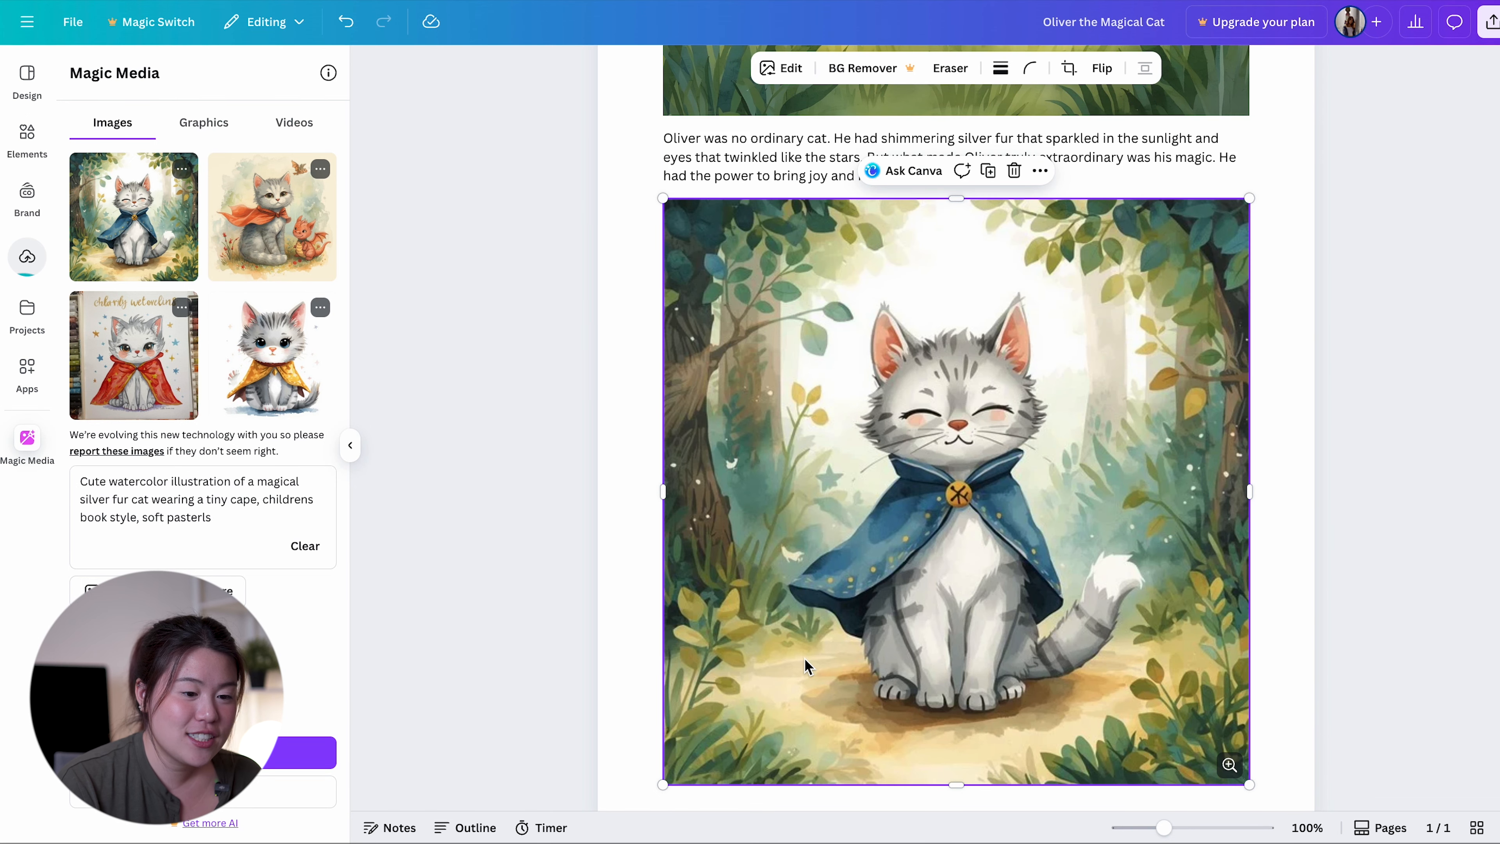
{"action": "scroll", "coordinate": [804, 658], "scroll_direction": "up", "scroll_amount": 8}
{"action": "scroll", "coordinate": [804, 658], "scroll_direction": "up", "scroll_amount": 1}
{"action": "left_click", "coordinate": [799, 598]}
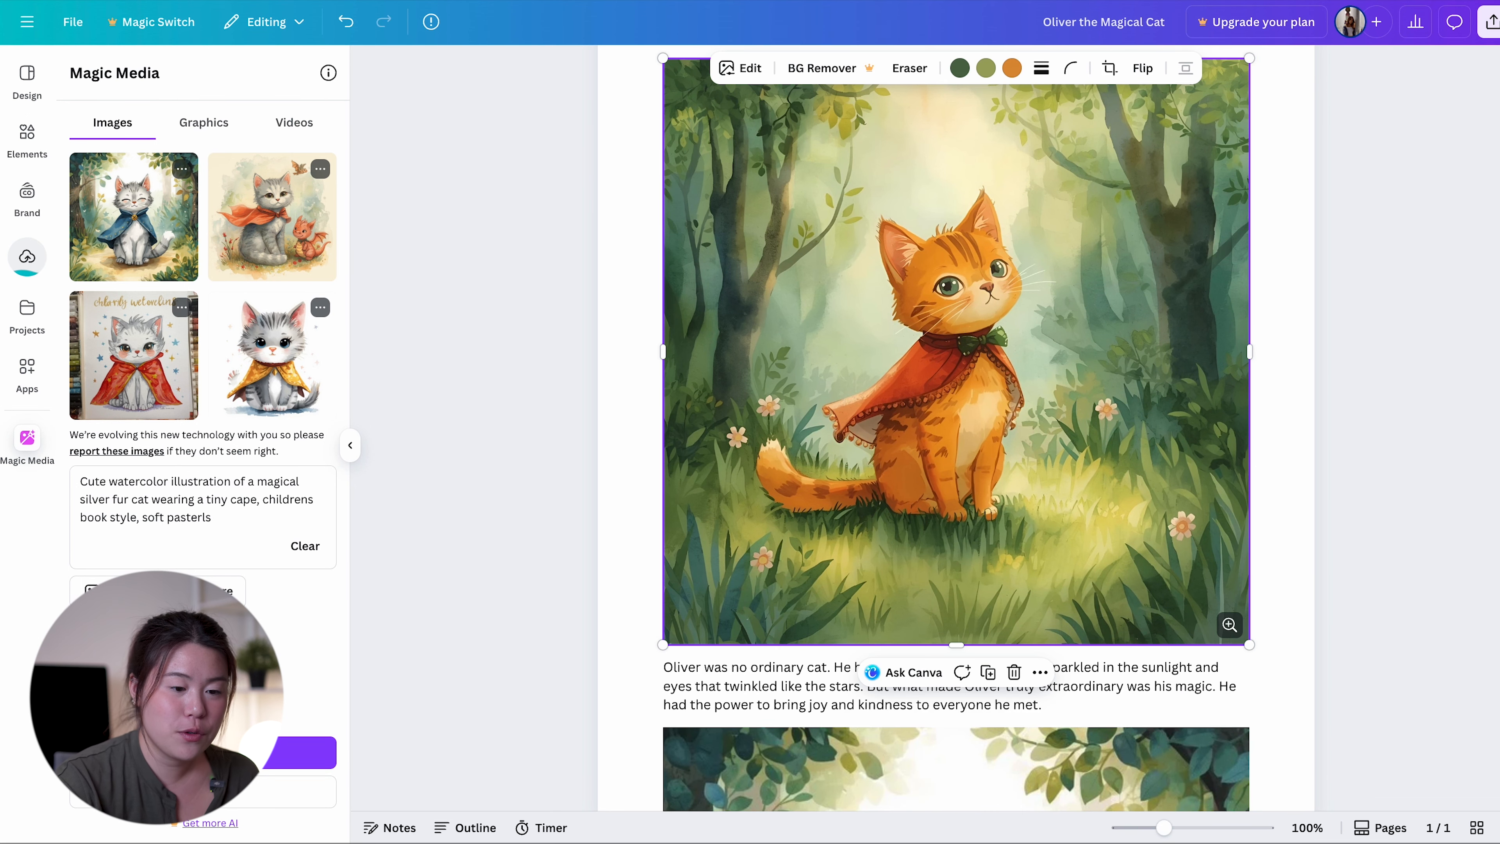
{"action": "key", "text": "Delete"}
Move the silver cat illustration beside the Page 2 paragraph so that image and text form two columns
{"action": "scroll", "coordinate": [885, 591], "scroll_direction": "up", "scroll_amount": 2}
{"action": "left_click", "coordinate": [839, 731]}
{"action": "left_click_drag", "start_coordinate": [839, 731], "coordinate": [658, 148]}
{"action": "left_click_drag", "start_coordinate": [680, 89], "coordinate": [896, 109]}
{"action": "left_click_drag", "start_coordinate": [853, 306], "coordinate": [660, 136]}
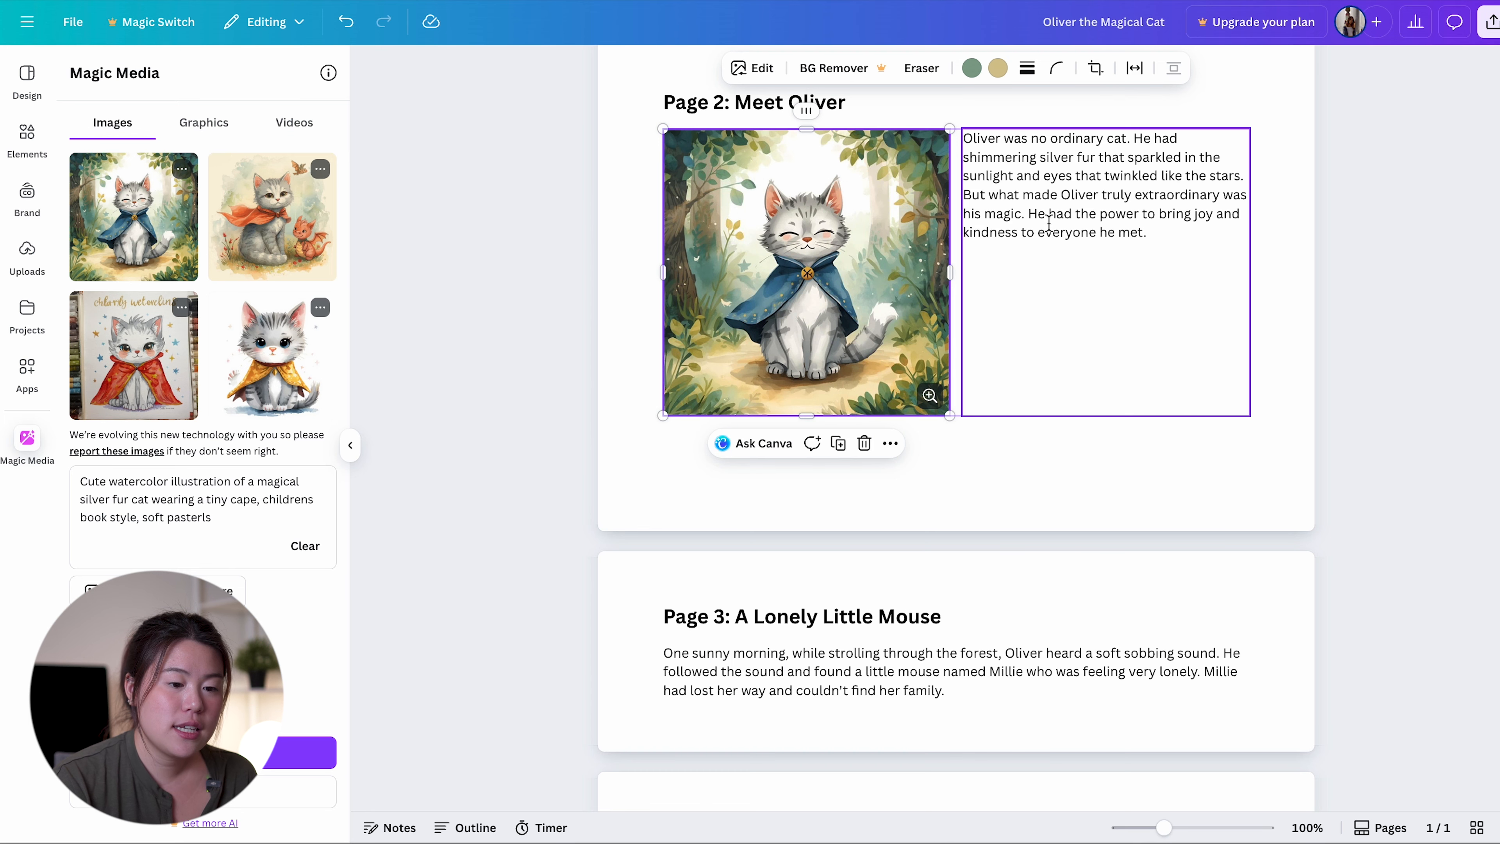
Rearrange Page 2 so that the silver cat illustration spans the full text width above the paragraph
{"action": "left_click_drag", "start_coordinate": [1061, 195], "coordinate": [874, 215]}
{"action": "scroll", "coordinate": [874, 214], "scroll_direction": "up", "scroll_amount": 2}
{"action": "left_click", "coordinate": [719, 348]}
{"action": "left_click_drag", "start_coordinate": [720, 349], "coordinate": [865, 242]}
{"action": "left_click_drag", "start_coordinate": [707, 214], "coordinate": [865, 107]}
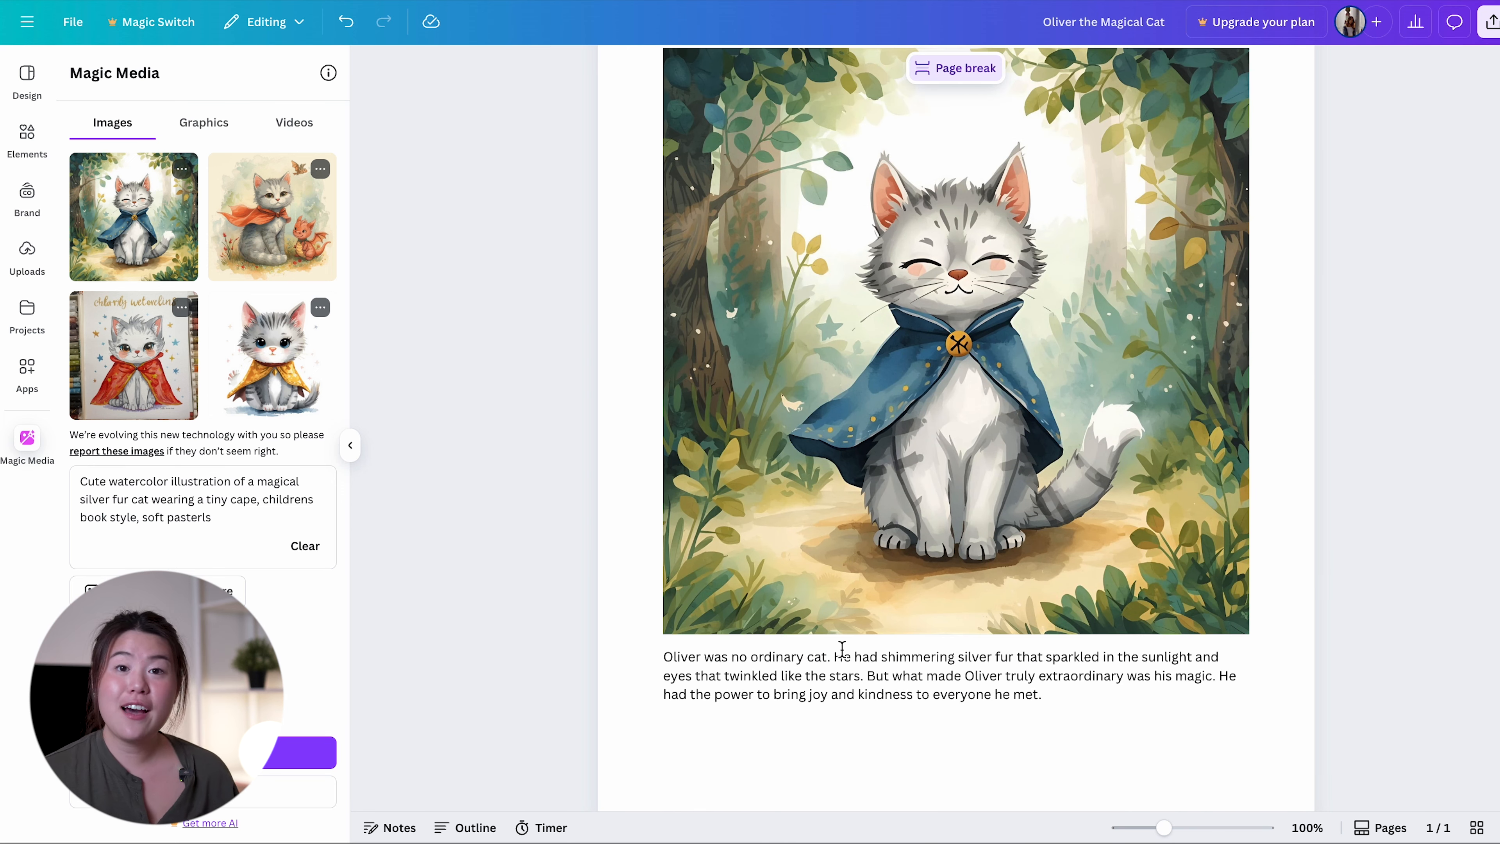
{"action": "scroll", "coordinate": [845, 491], "scroll_direction": "down", "scroll_amount": 2}
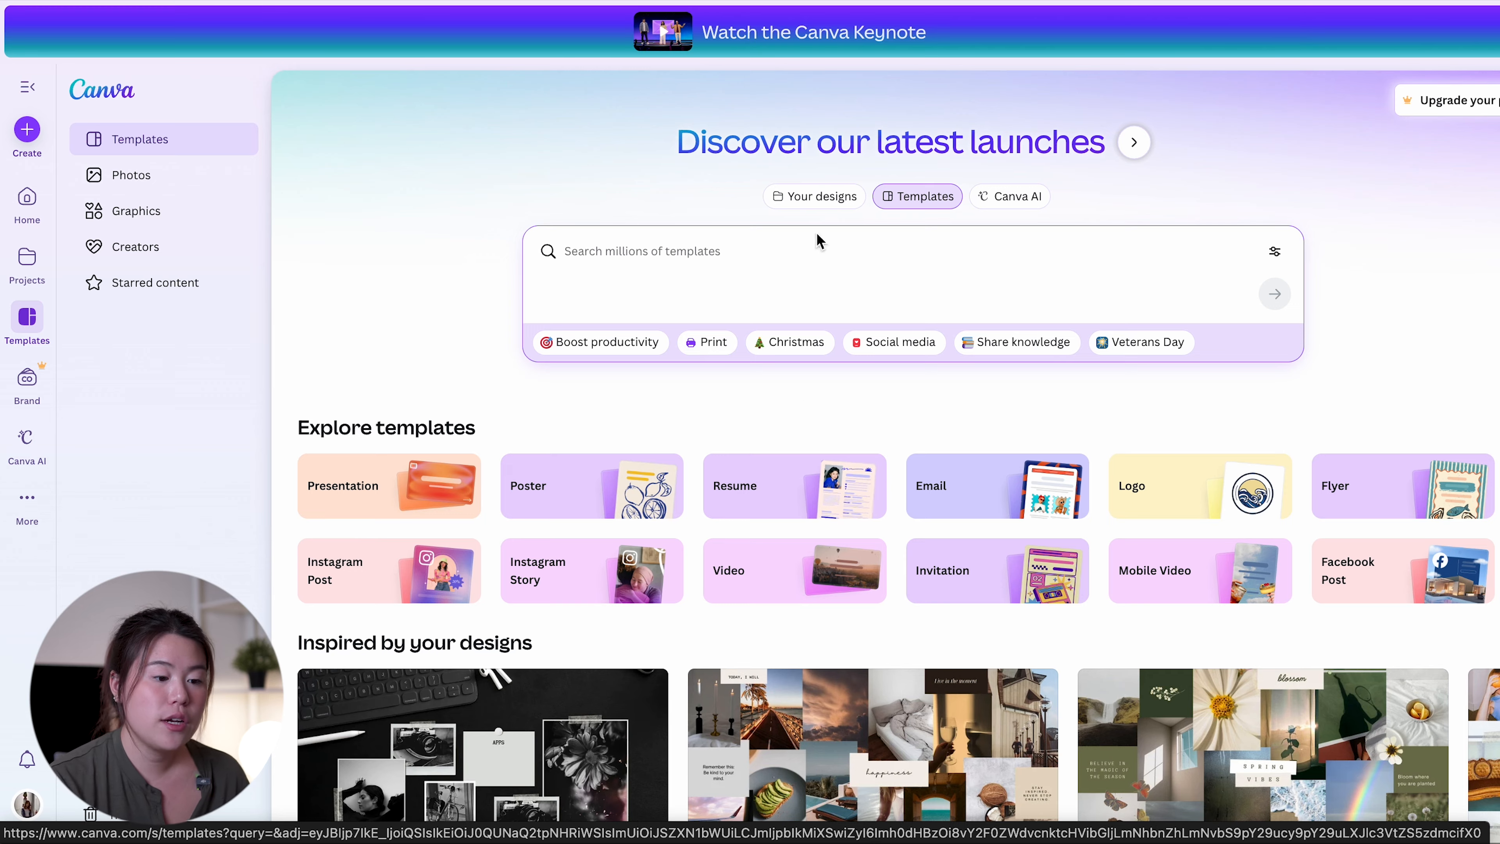
Search the template library for "childrens books" and open the pink International Children's Book Day flyer template for editing
{"action": "left_click", "coordinate": [565, 245]}
{"action": "type", "text": "childrens books"}
{"action": "key", "text": "Return"}
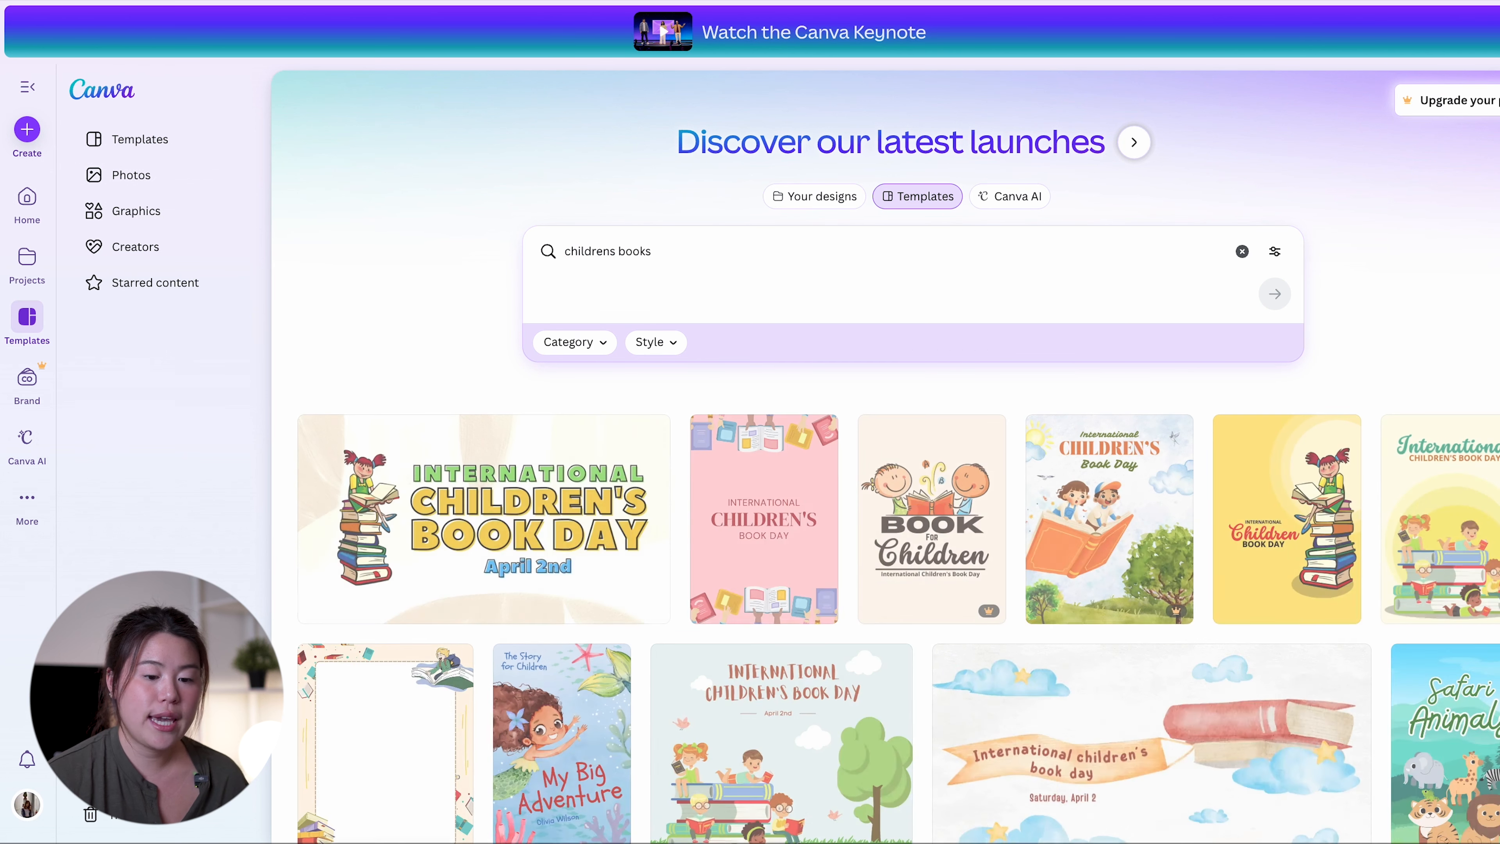
{"action": "scroll", "coordinate": [683, 396], "scroll_direction": "down", "scroll_amount": 5}
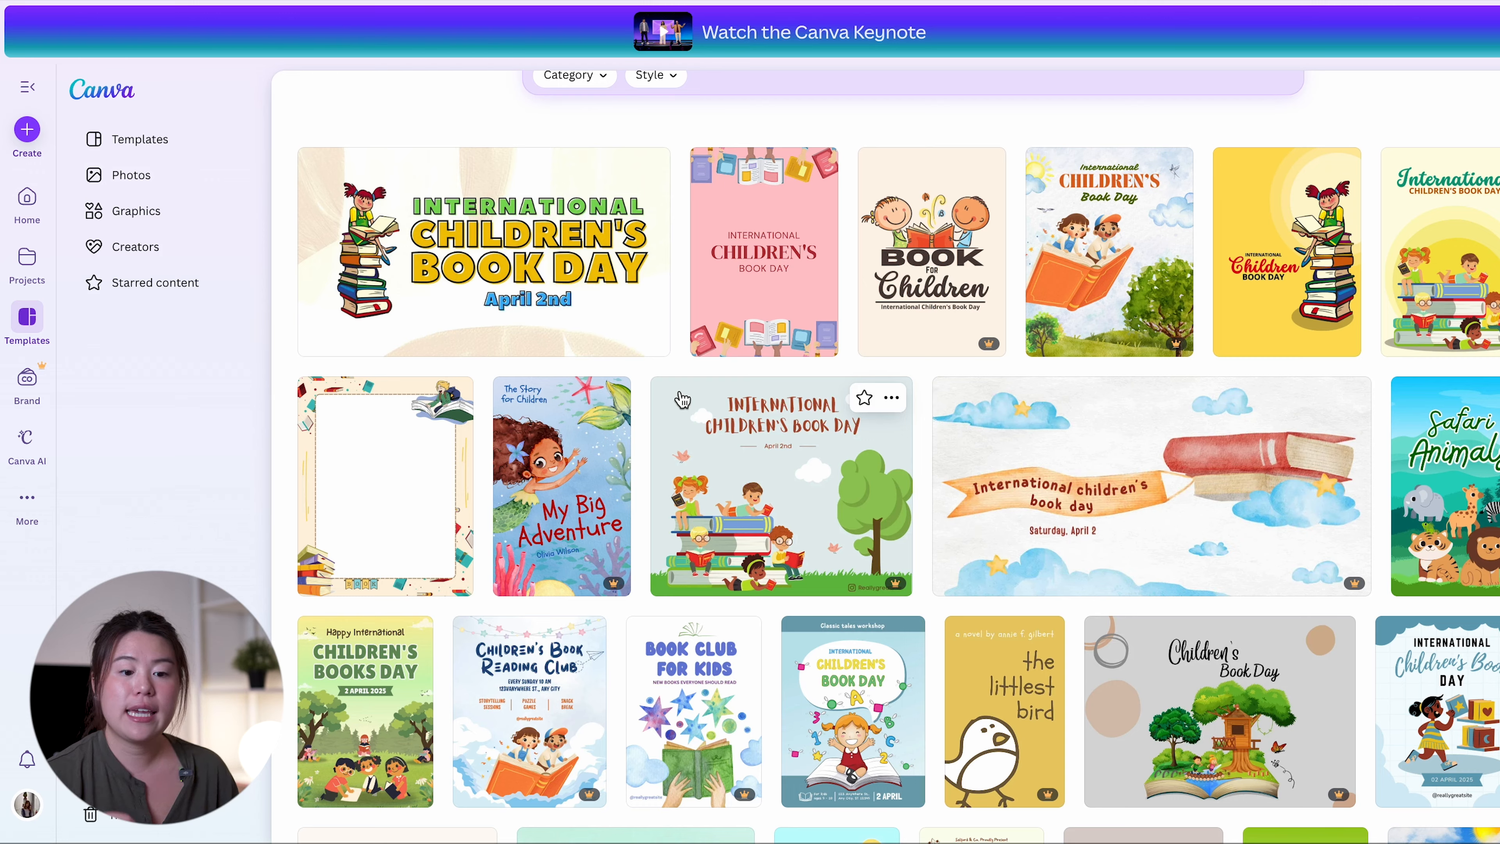
{"action": "left_click", "coordinate": [804, 289]}
{"action": "scroll", "coordinate": [714, 419], "scroll_direction": "down", "scroll_amount": 1}
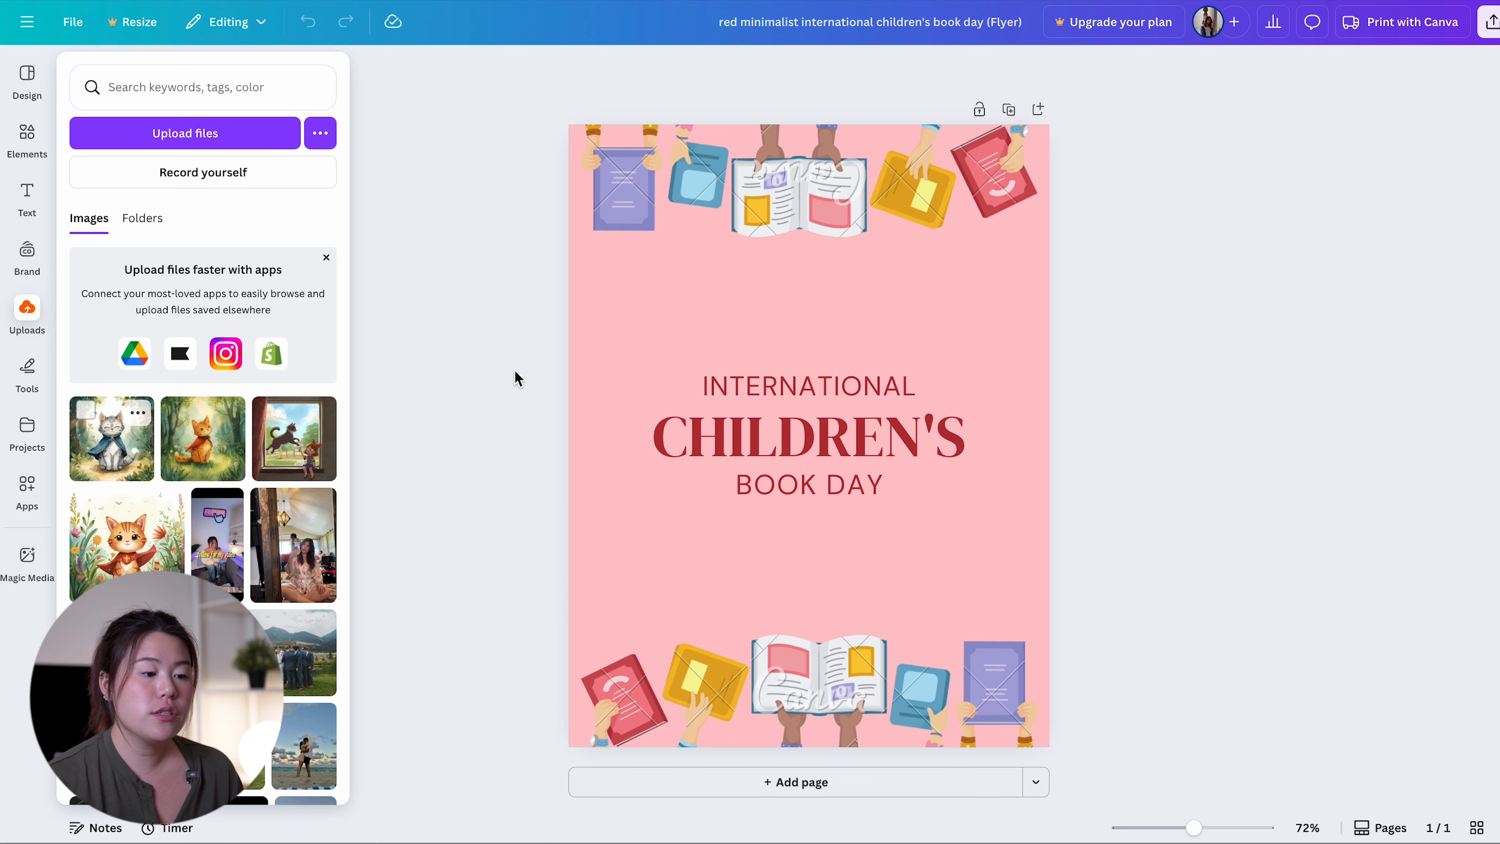
Select the flyer's "CHILDREN'S" headline and open the design's sharing options
{"action": "left_click", "coordinate": [630, 303]}
{"action": "left_click", "coordinate": [760, 426]}
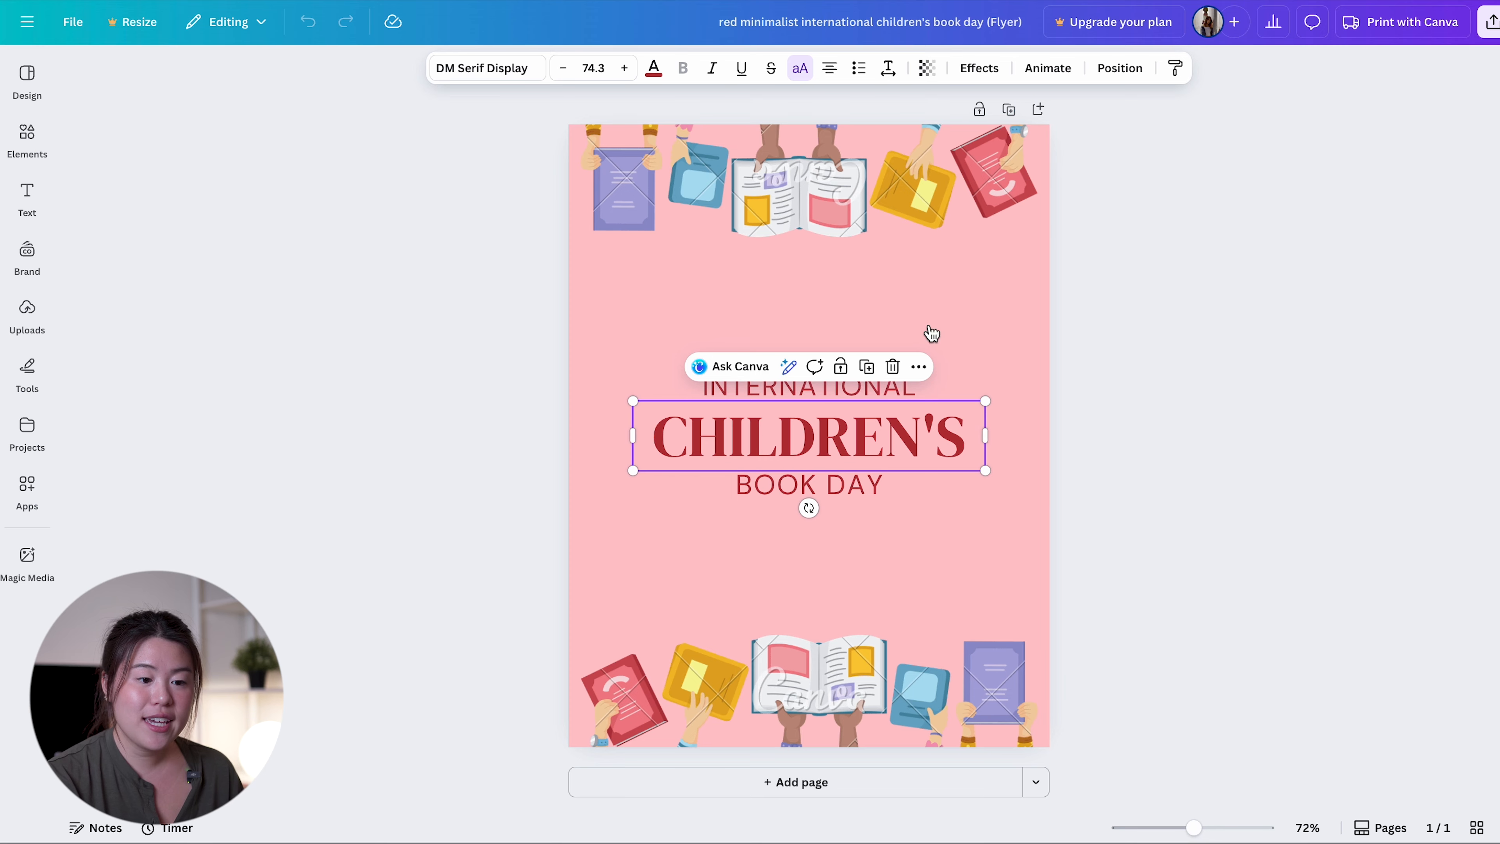
{"action": "left_click", "coordinate": [1491, 22]}
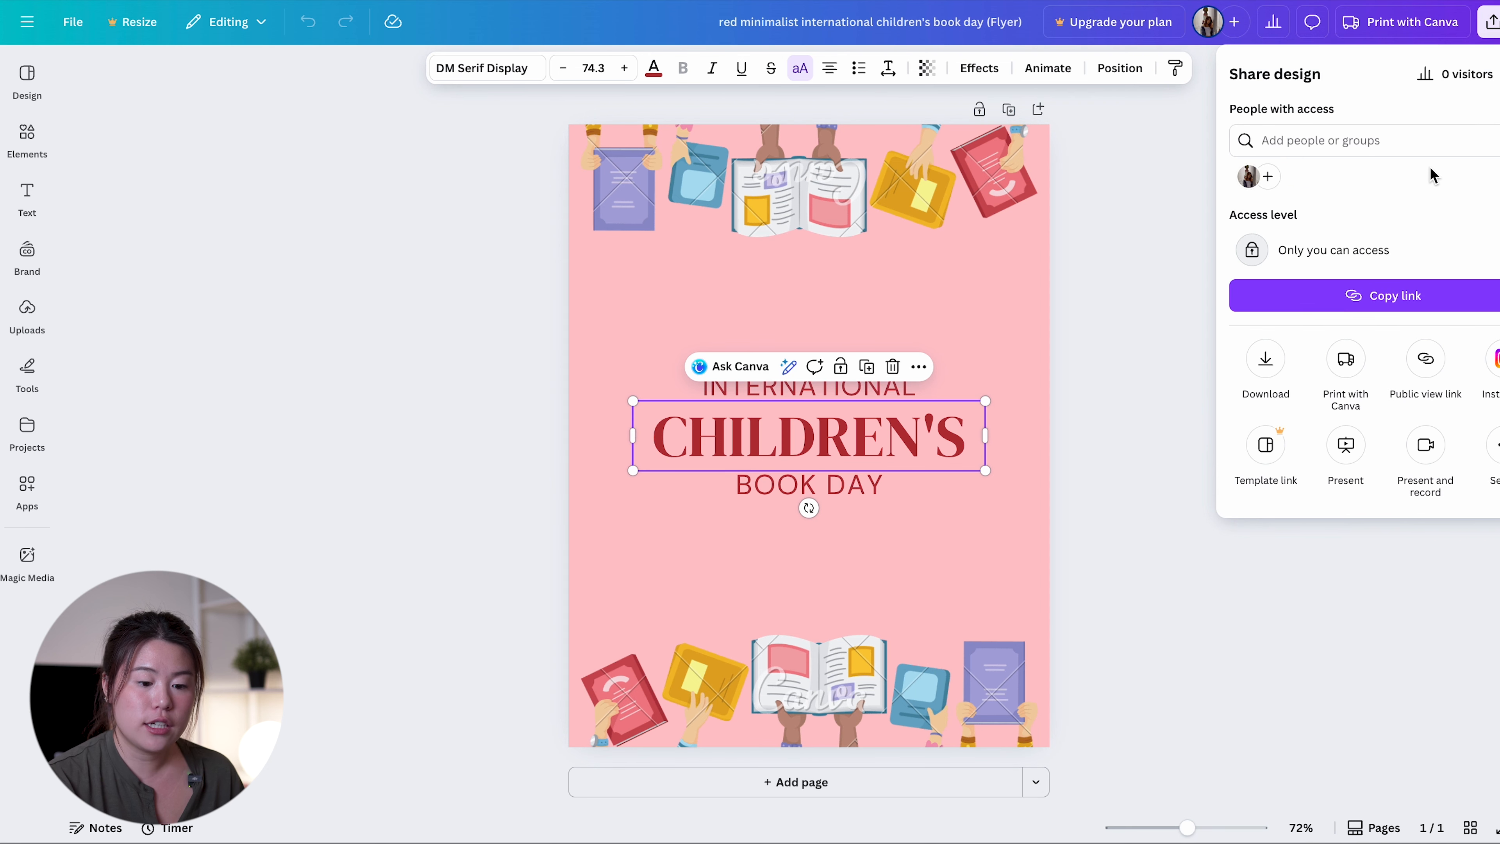